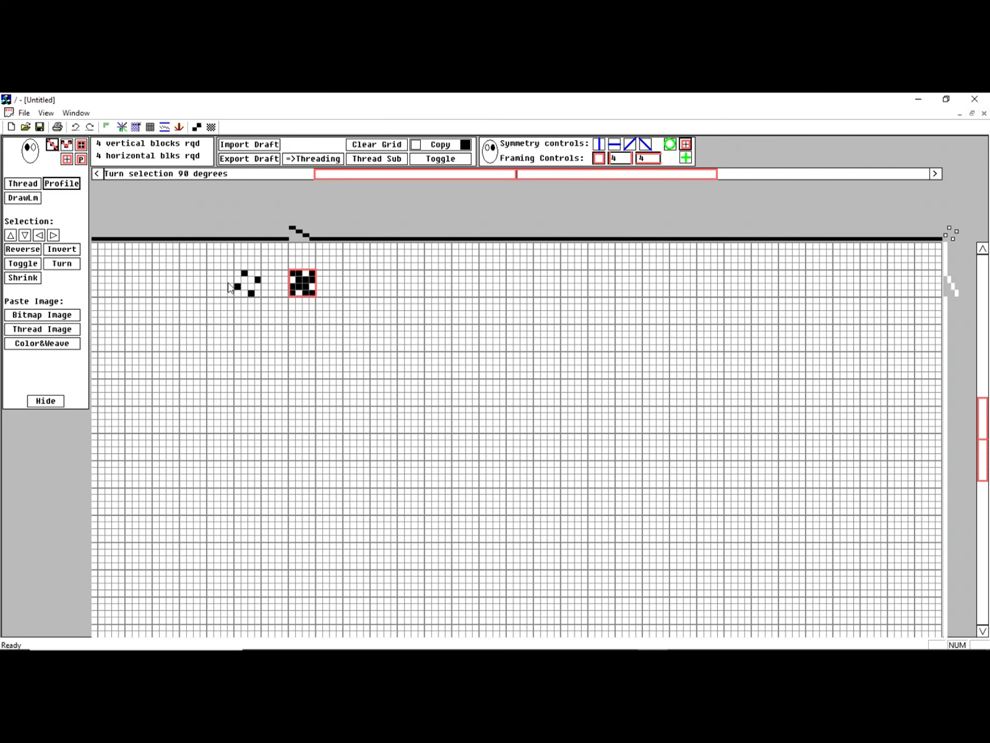
Copy the sparse 4×4 block as the Background threading and the dense 4×4 block as the Pattern threading.
click(249, 285)
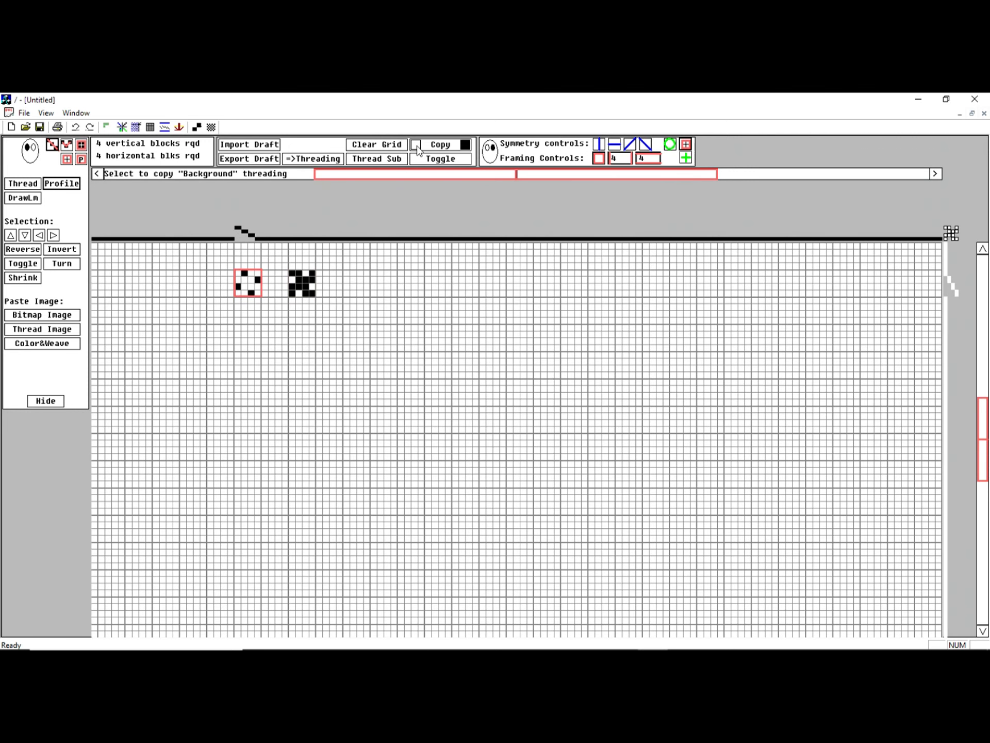
click(294, 276)
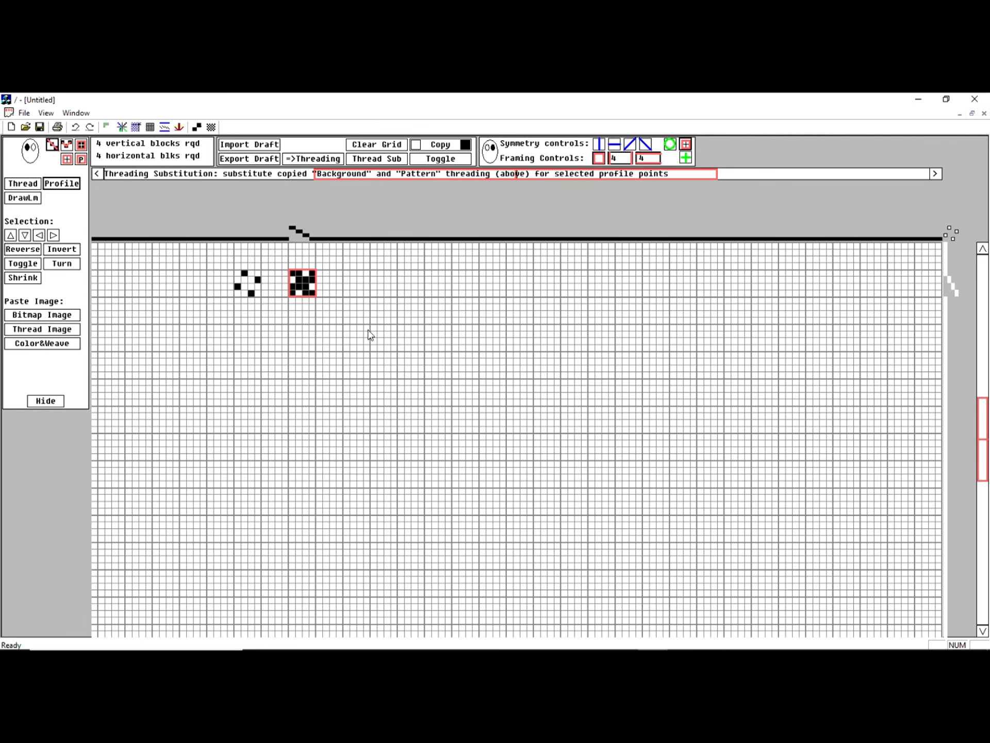
Draw a two-cell diagonal profile, select it as a 2×2 area and substitute the copied threadings in drawloom mode.
click(374, 328)
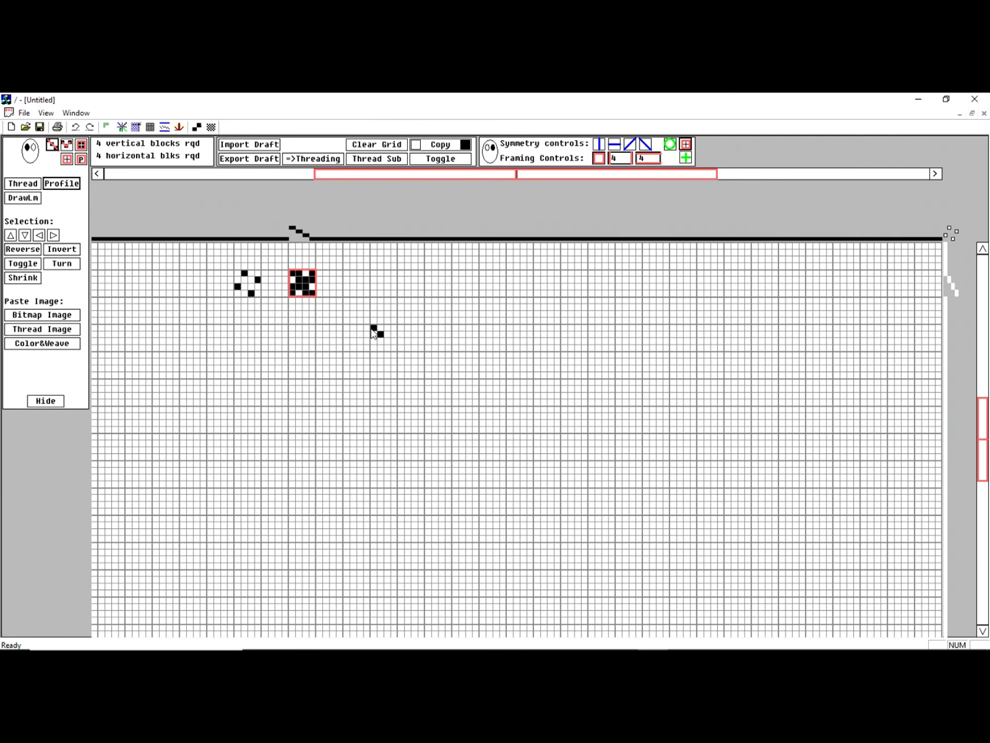
click(376, 331)
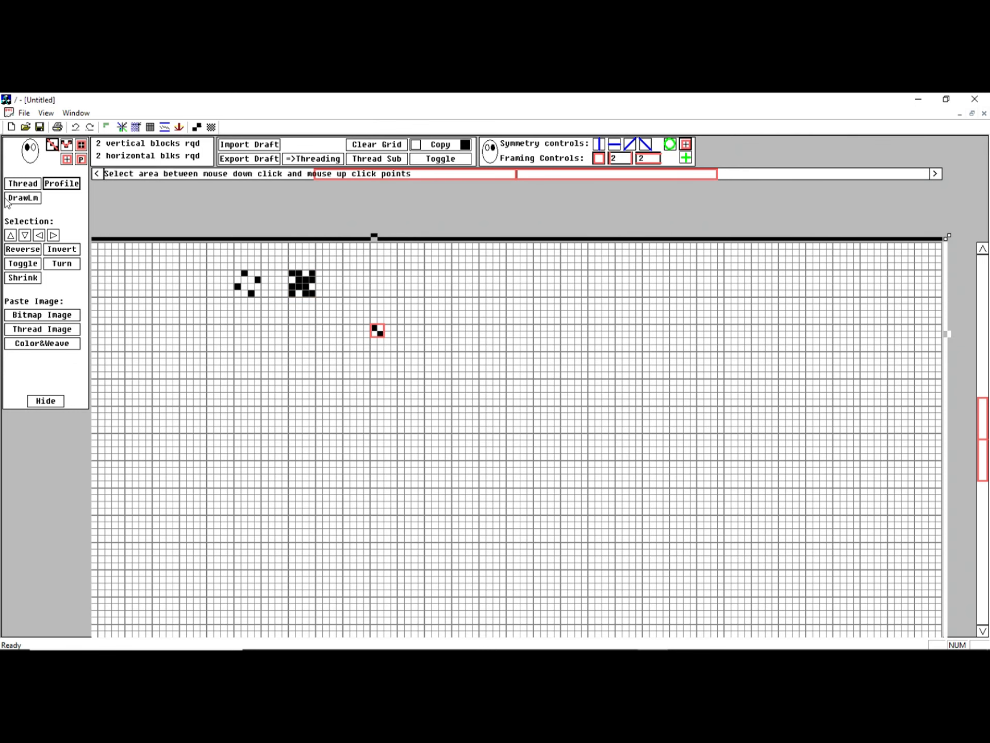
click(15, 200)
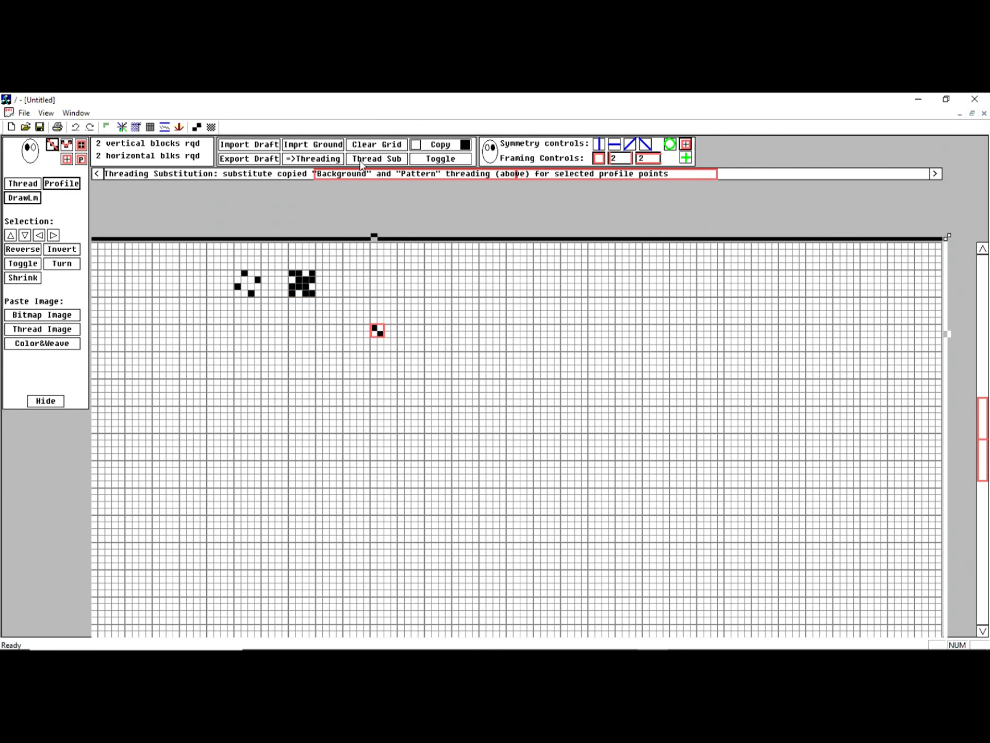
click(362, 160)
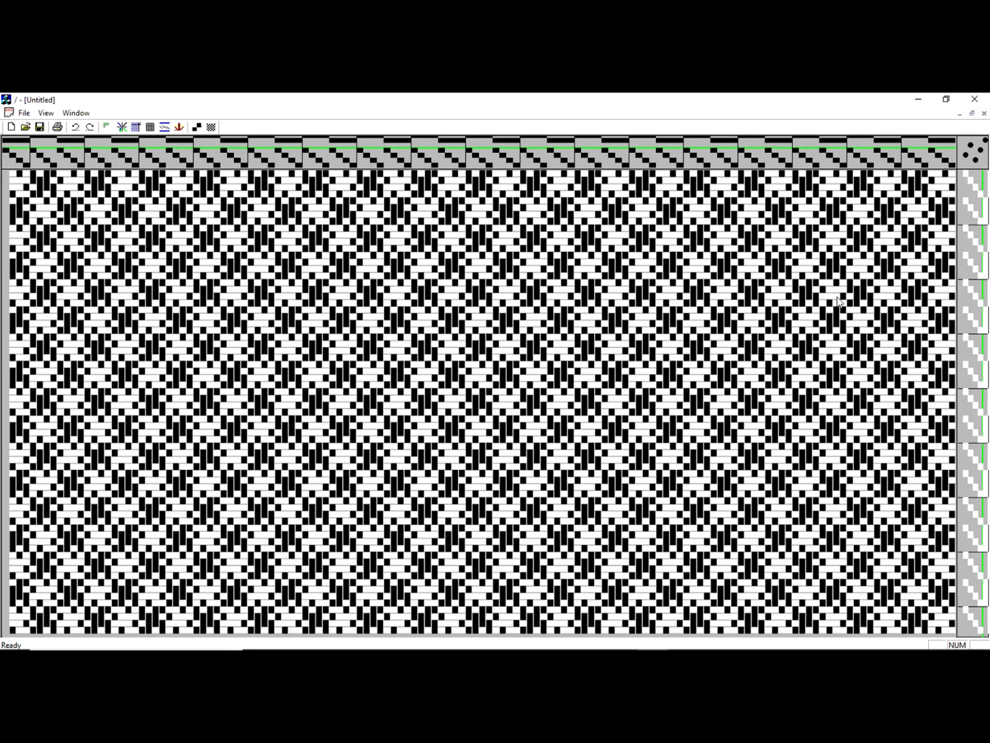
Examine the threading, tie-up and treadling of the two-block drawloom draft, and return to the design grid.
click(123, 125)
scroll(928, 341, up, 1)
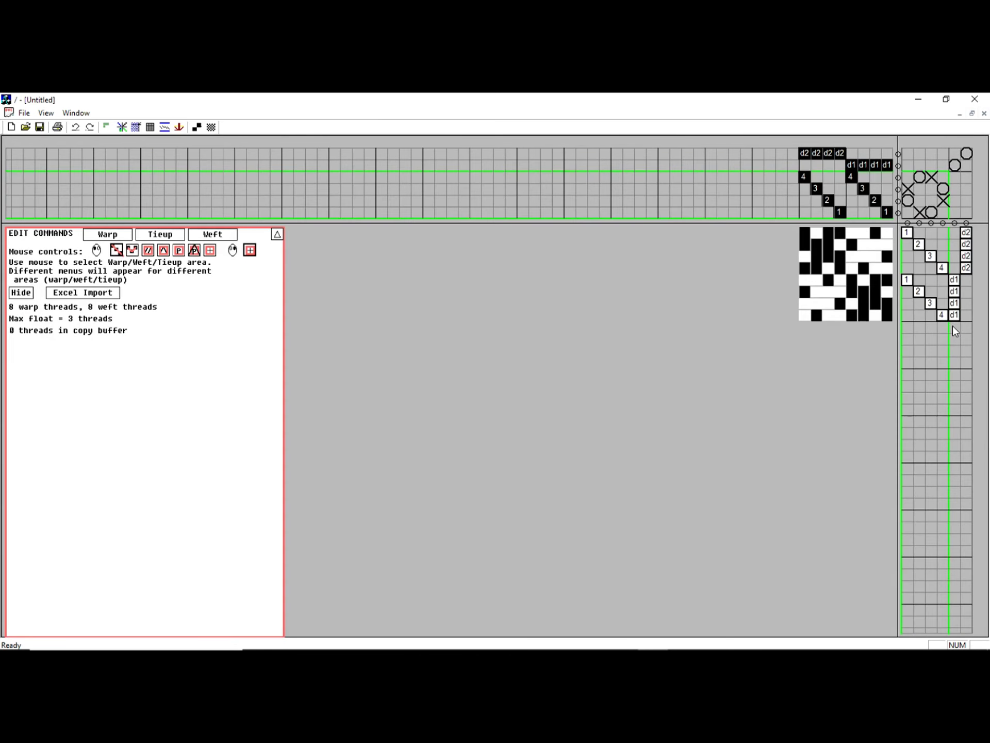
mouse_move(926, 175)
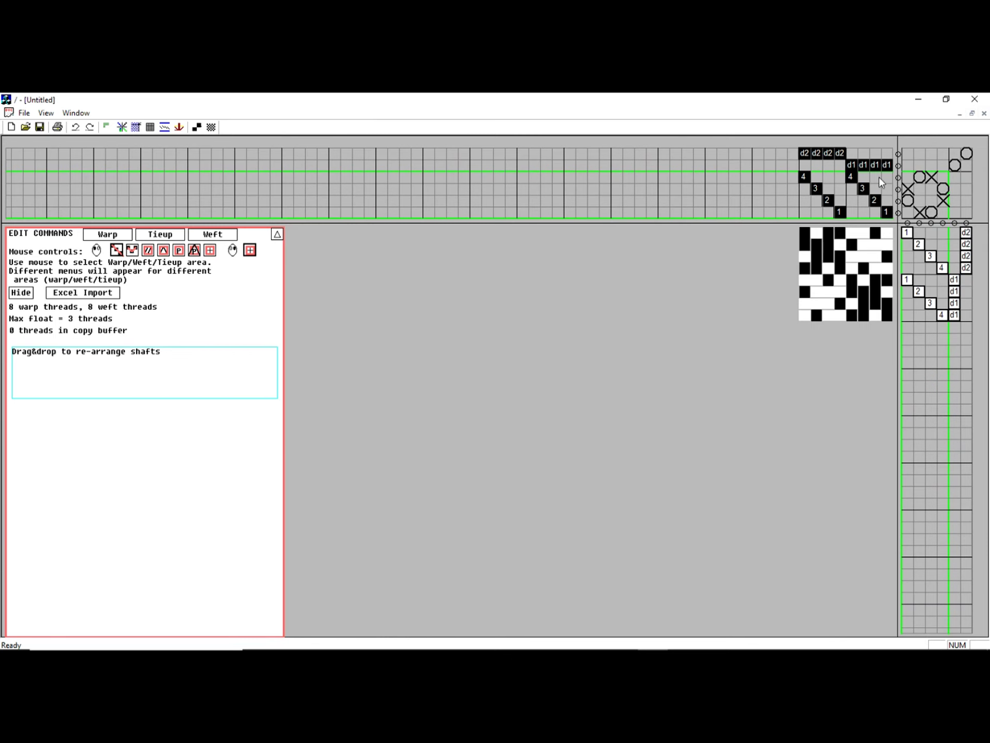
click(150, 127)
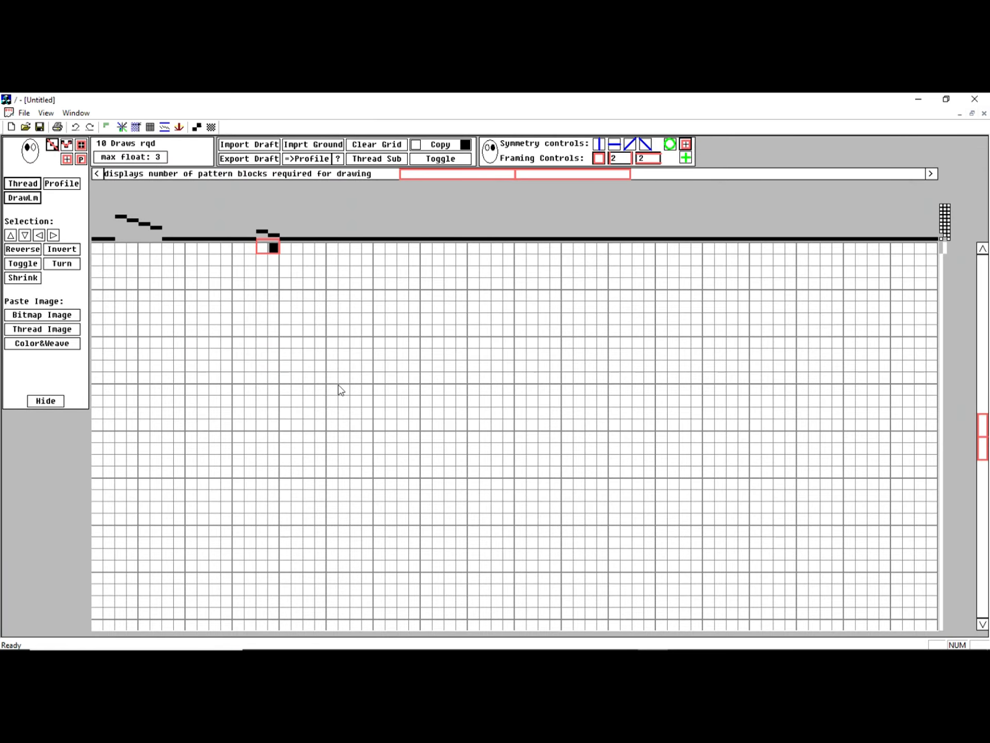
Set vertical, horizontal and both diagonal symmetry lines crossing at one center on the cleared profile grid.
click(62, 184)
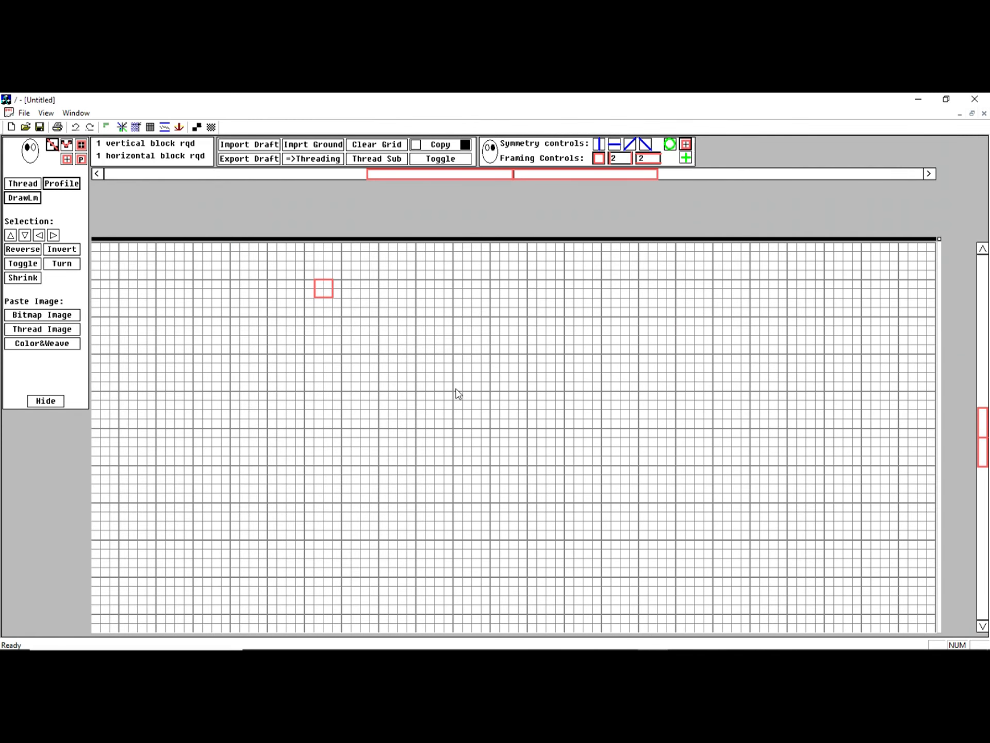
click(599, 145)
click(629, 145)
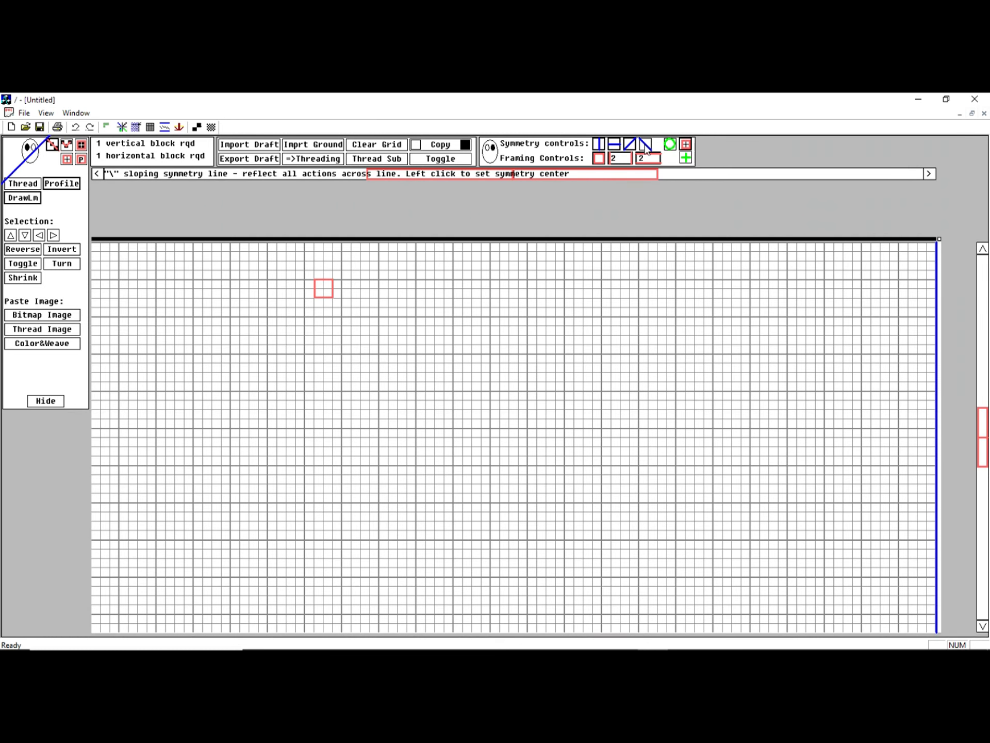
click(430, 452)
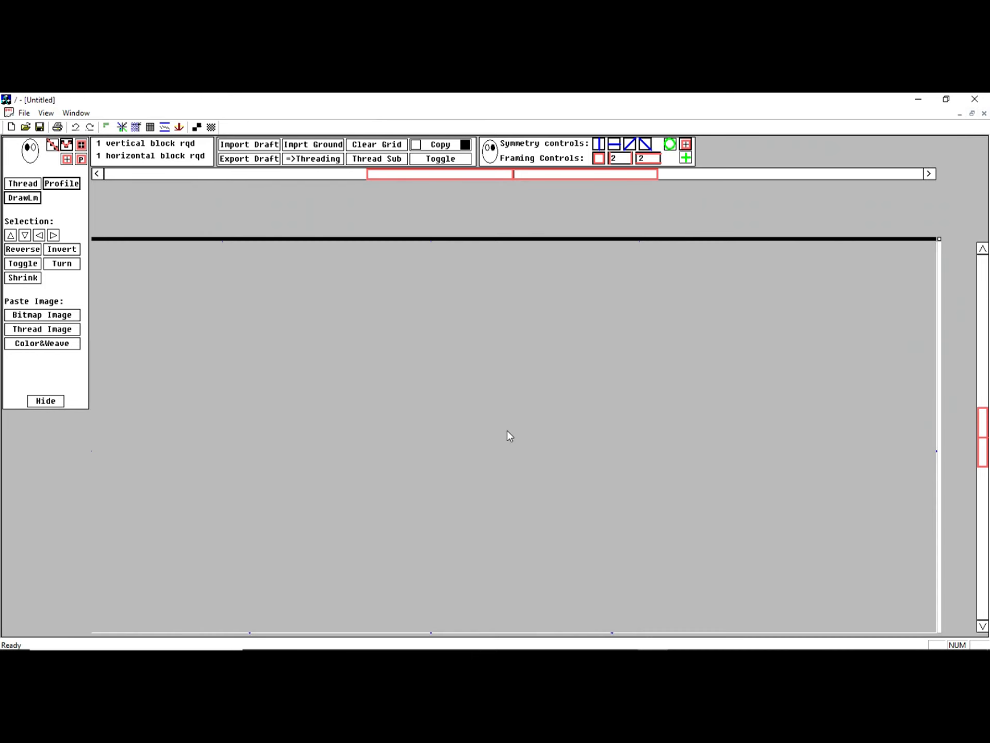
Draw an eight-way symmetrical square motif around the symmetry center, with a ring of small separate cells inside it.
mouse_move(510, 436)
mouse_down()
mouse_move(531, 492)
mouse_move(530, 557)
mouse_move(525, 545)
mouse_up()
drag(431, 433, 413, 433)
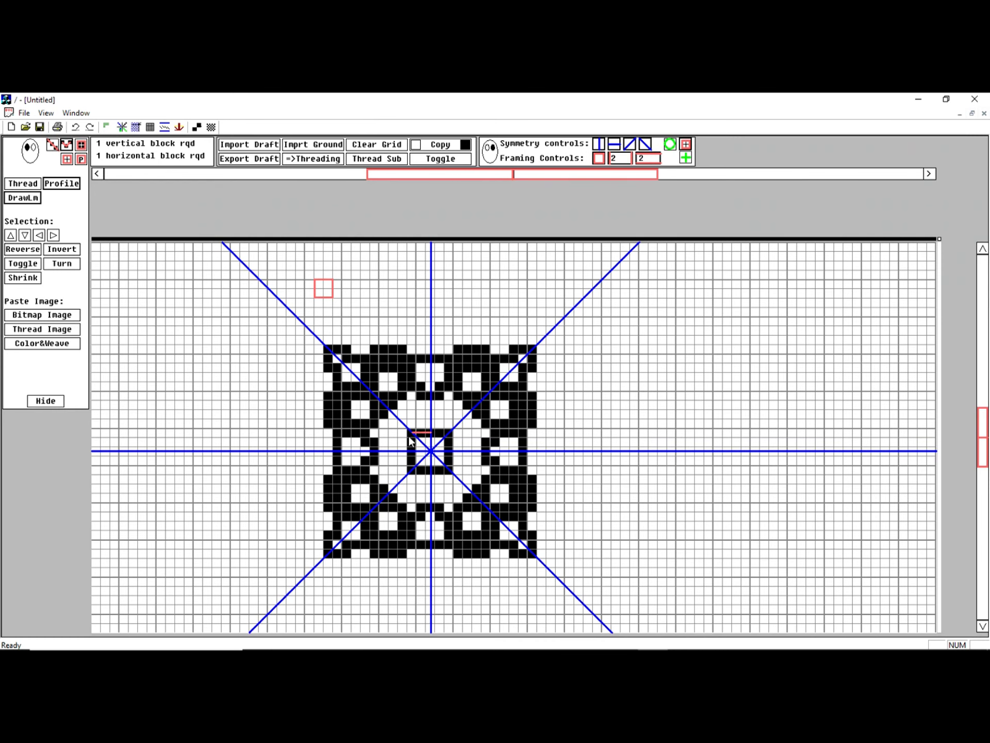
click(423, 434)
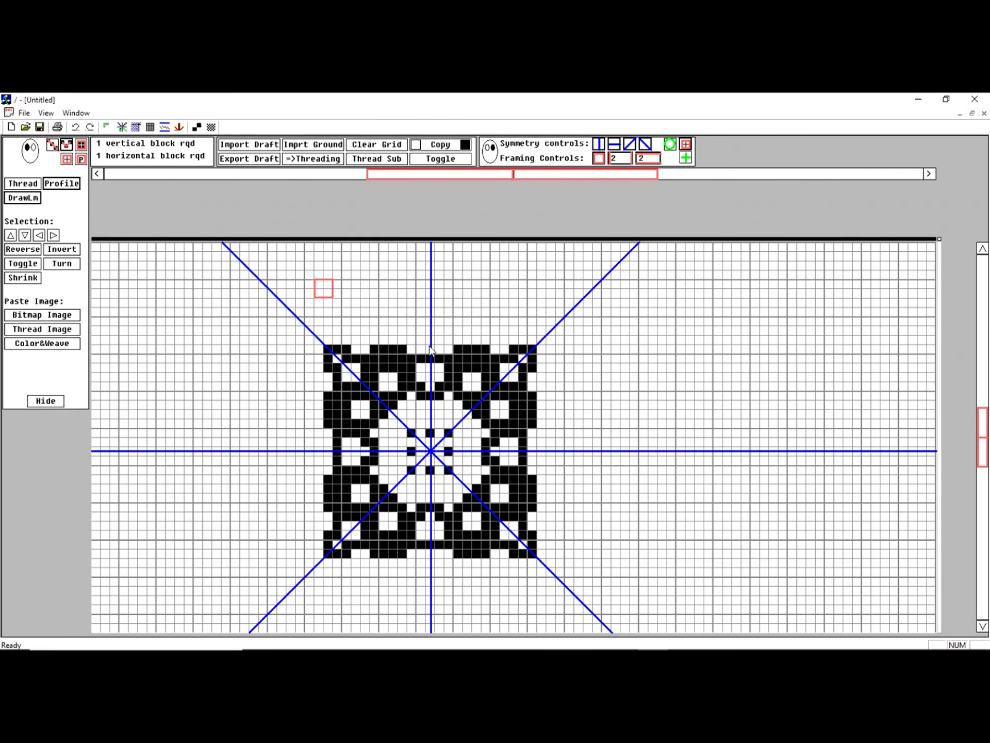
Select the whole 23×23 square motif and substitute the Background and Pattern threadings for its profile points.
drag(326, 346, 533, 557)
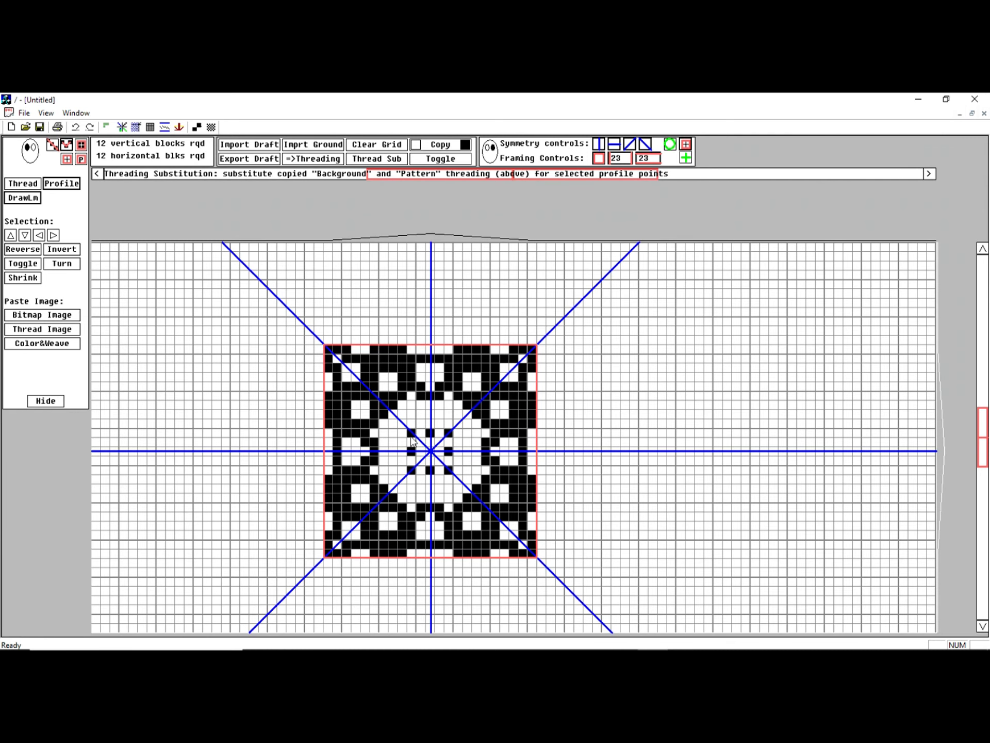
click(392, 163)
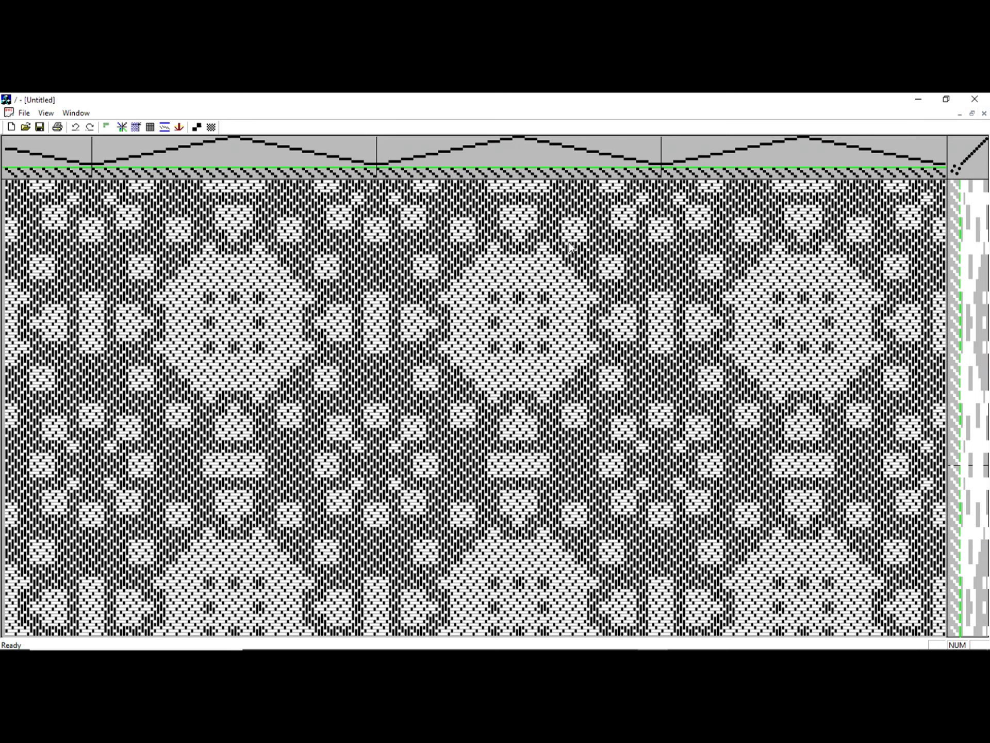
Clear the square motif from the profile grid and draw a larger, open snowflake-like motif around the symmetry center.
click(150, 127)
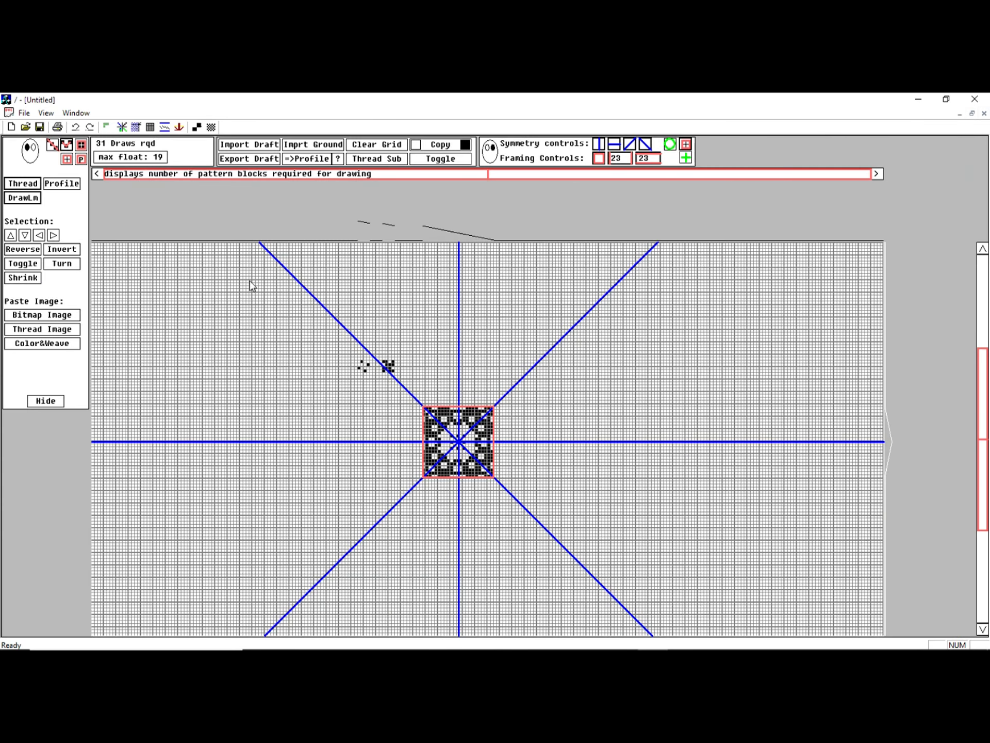
click(394, 149)
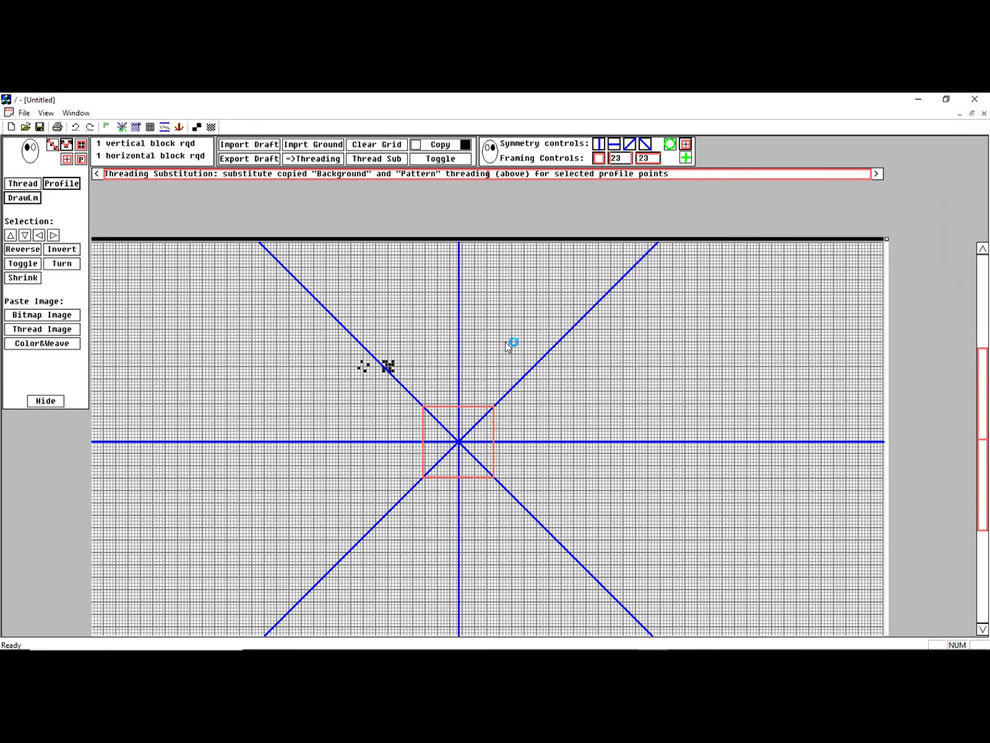
click(466, 424)
mouse_move(465, 424)
mouse_down()
mouse_move(507, 434)
mouse_move(506, 489)
mouse_up()
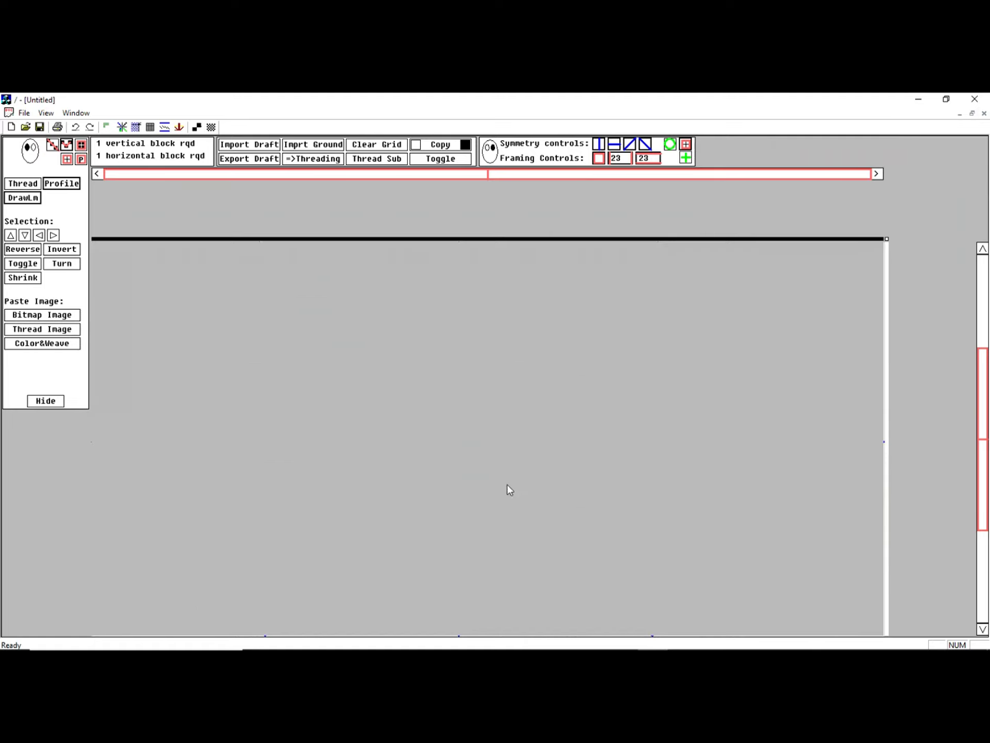
scroll(529, 432, up, 1)
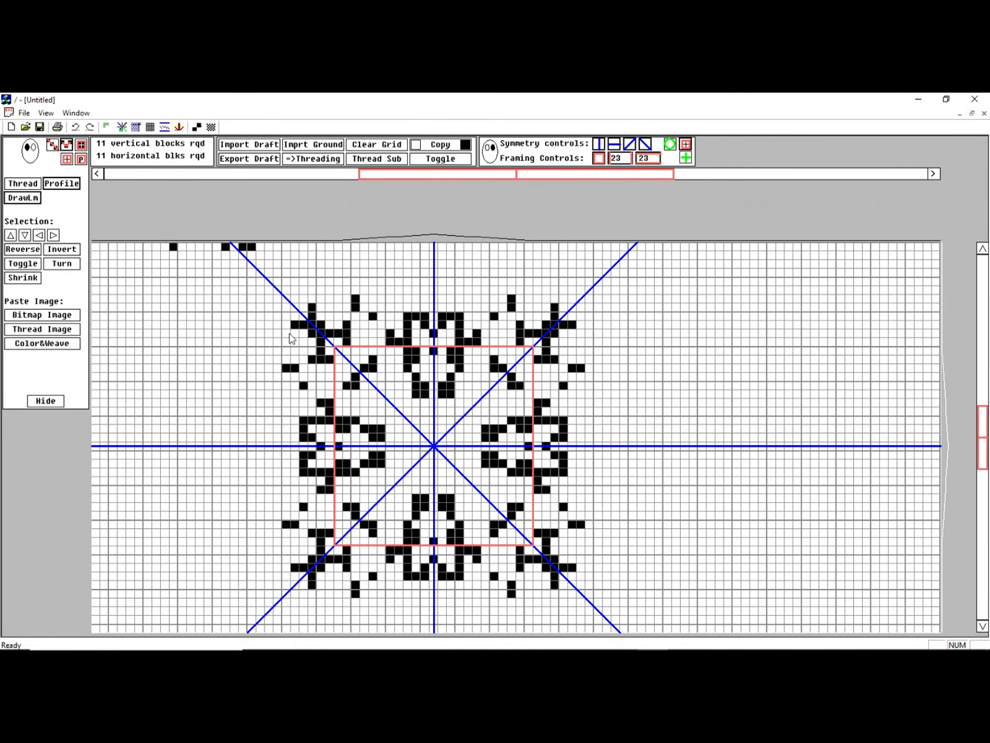
scroll(295, 325, down, 1)
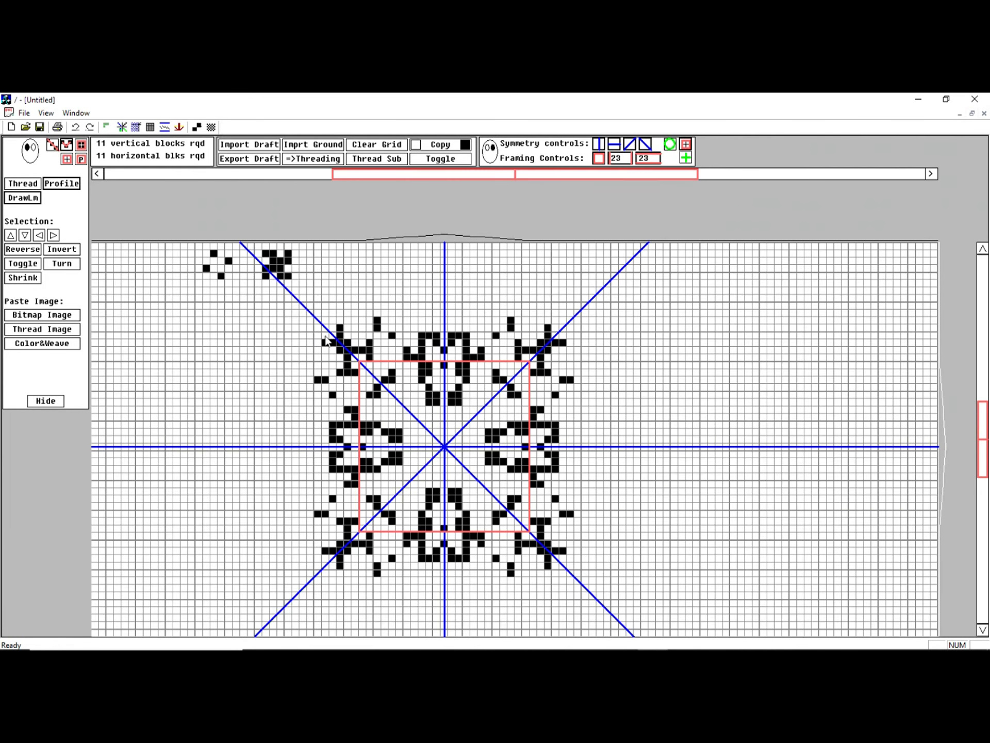
drag(315, 318, 323, 331)
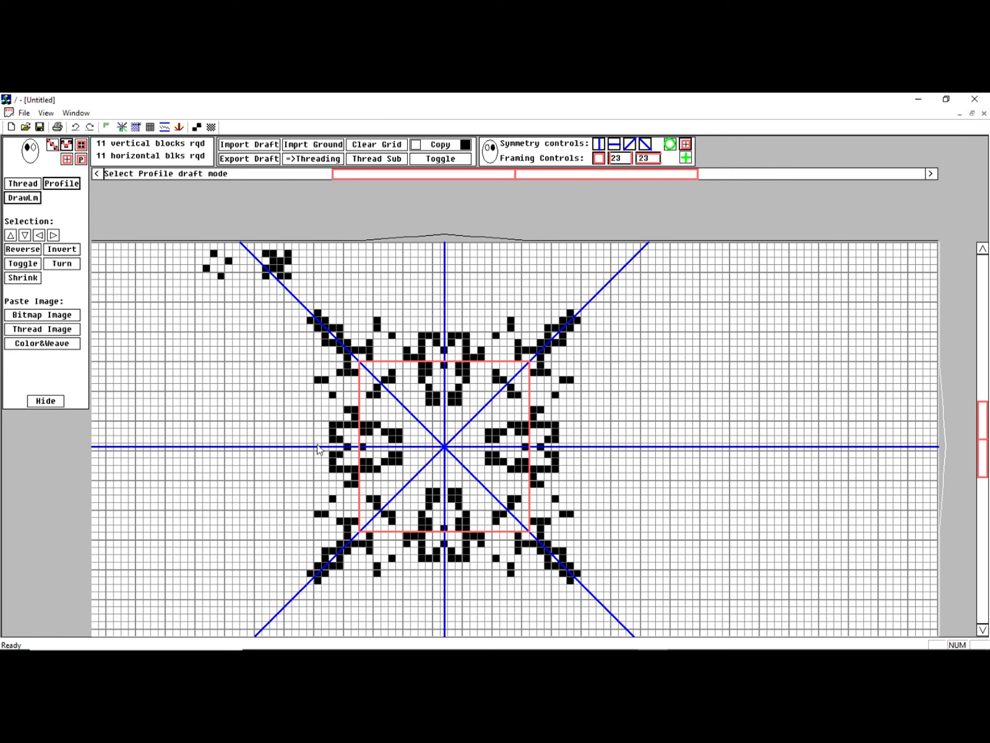
drag(303, 447, 343, 407)
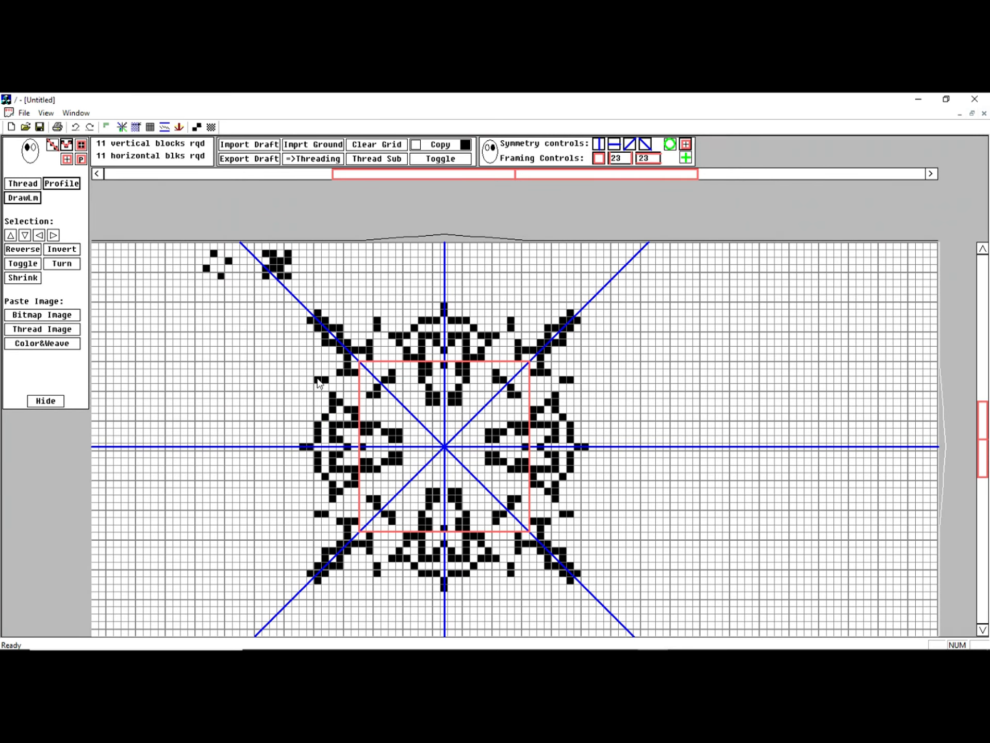
Select the snowflake-like motif and generate its drawloom draft by threading substitution.
drag(311, 316, 583, 588)
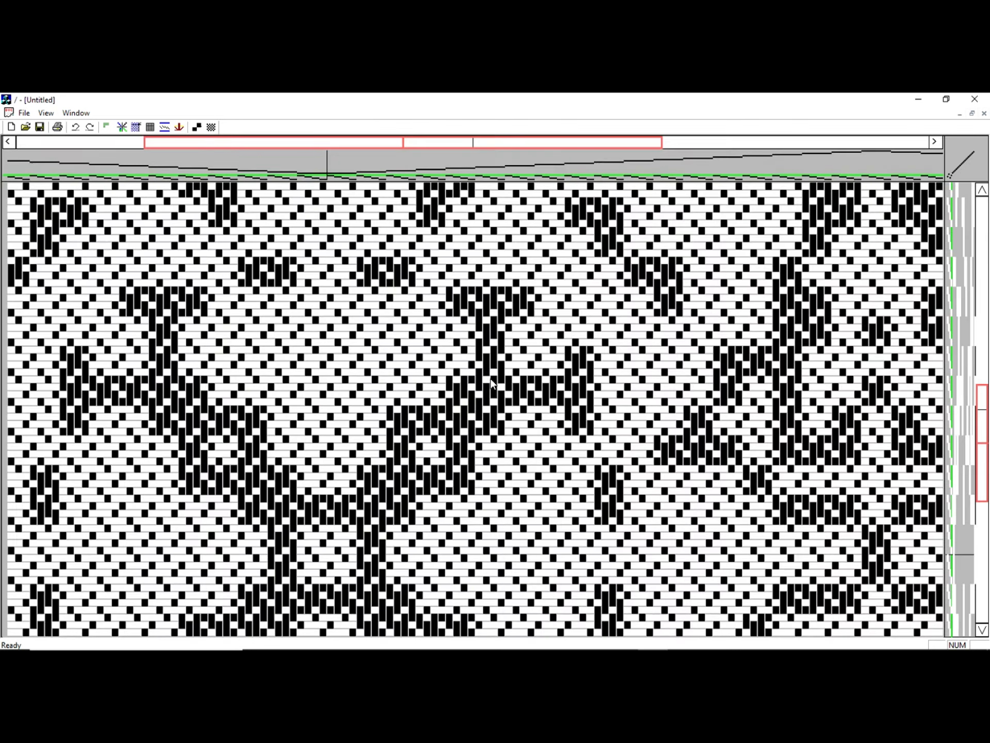
scroll(547, 411, down, 11)
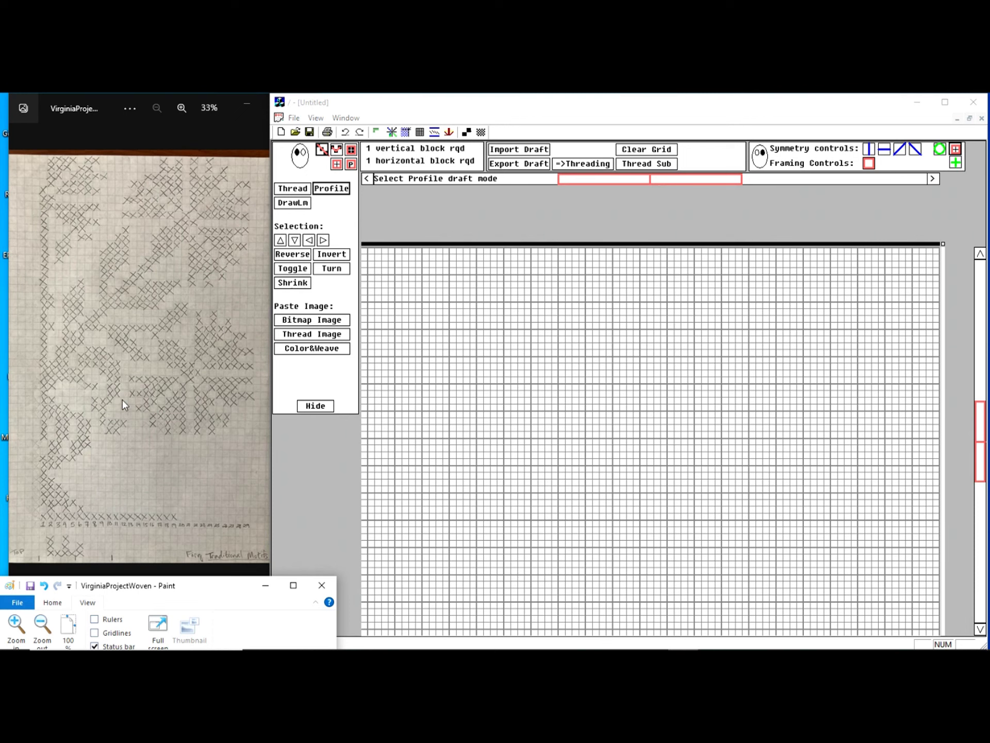
Raise the VirginiaProjectWoven Paint window over the lower part of the hand-drawn chart, and return to the blank profile grid.
drag(206, 588, 215, 541)
drag(211, 539, 207, 547)
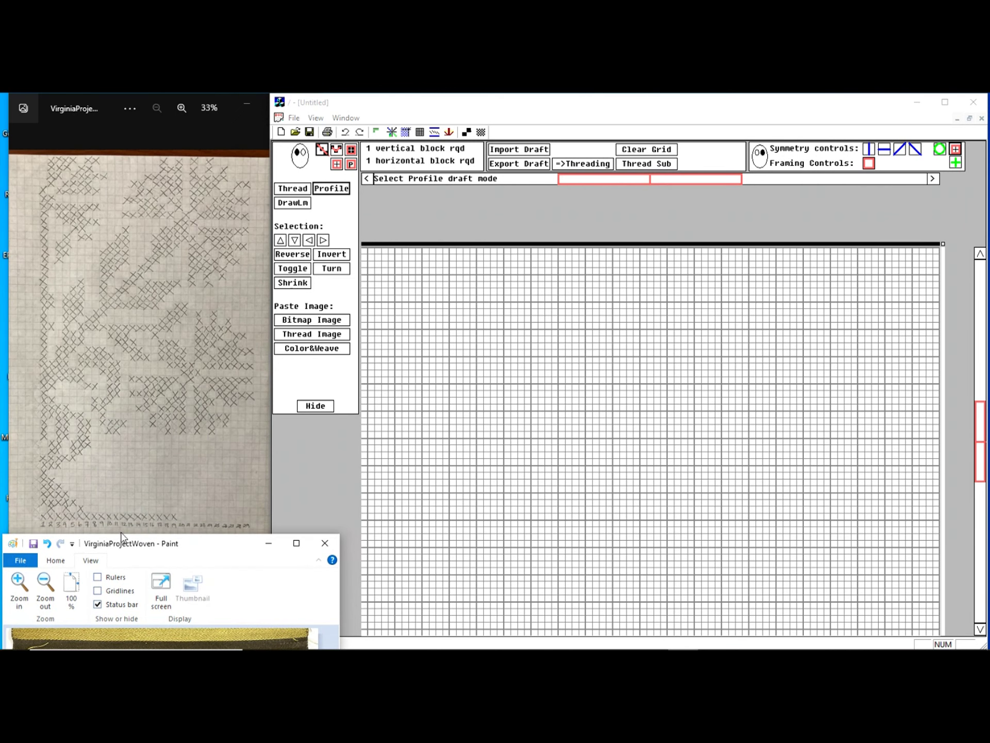
click(503, 482)
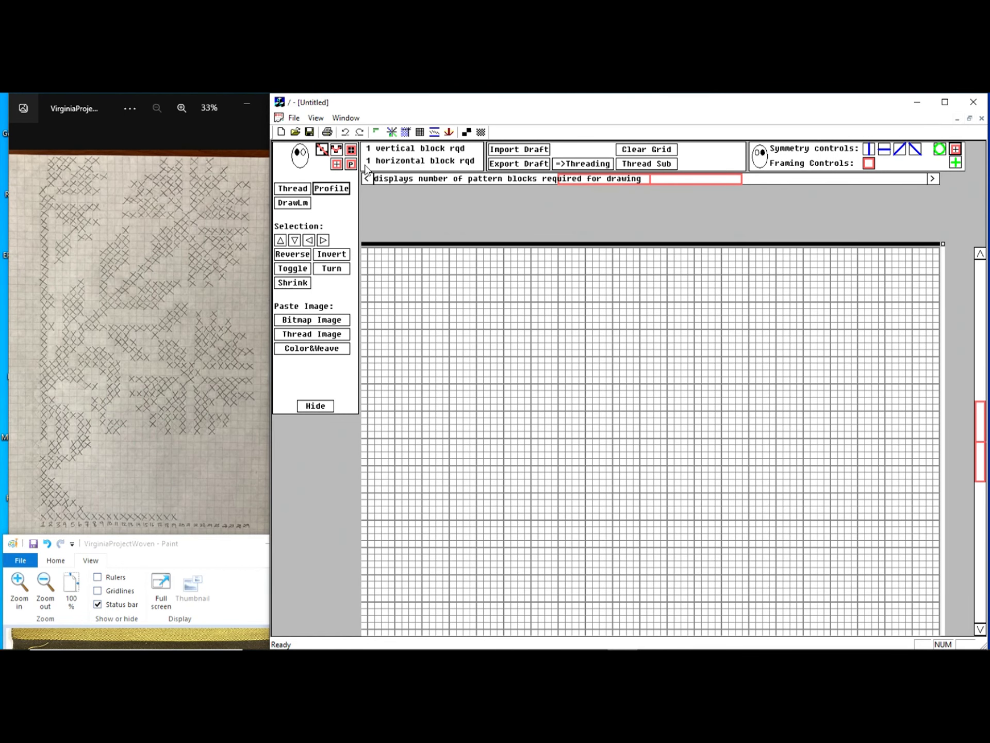
Draw a horizontal row of 19 filled cells near the grid's lower edge as the motif's base line.
click(321, 150)
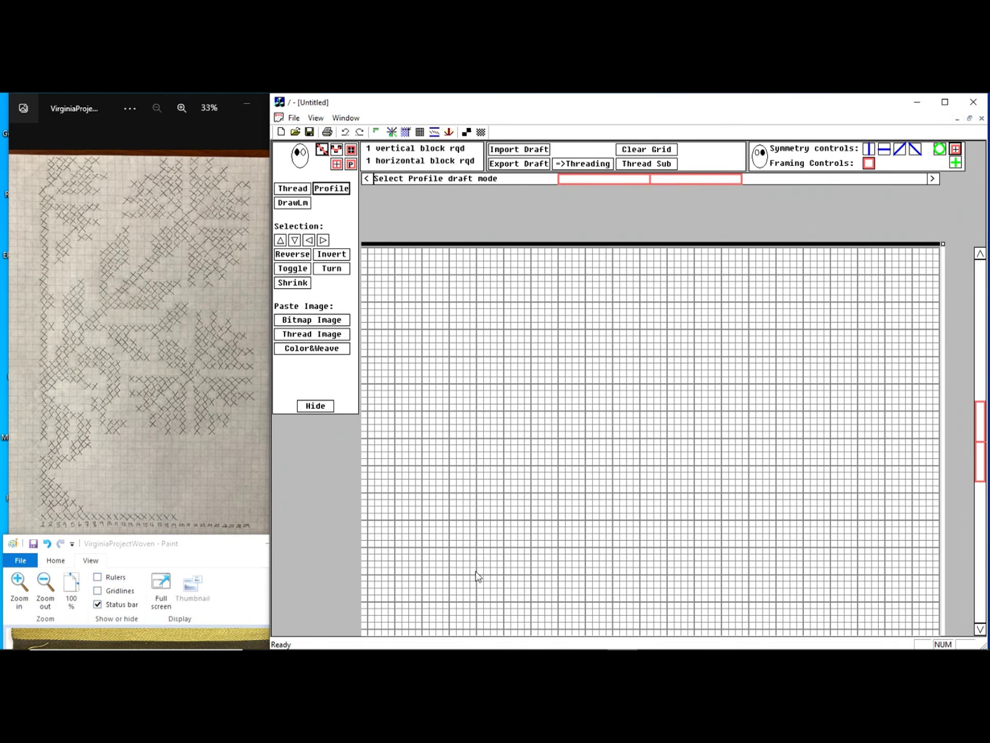
drag(479, 572, 565, 573)
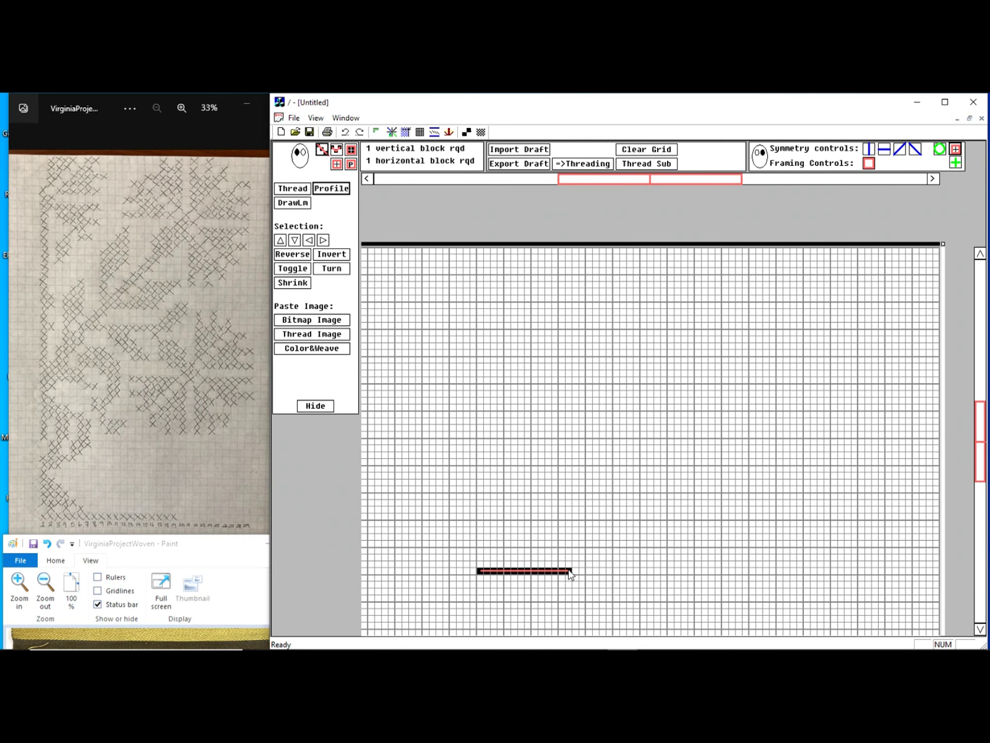
drag(571, 573, 606, 576)
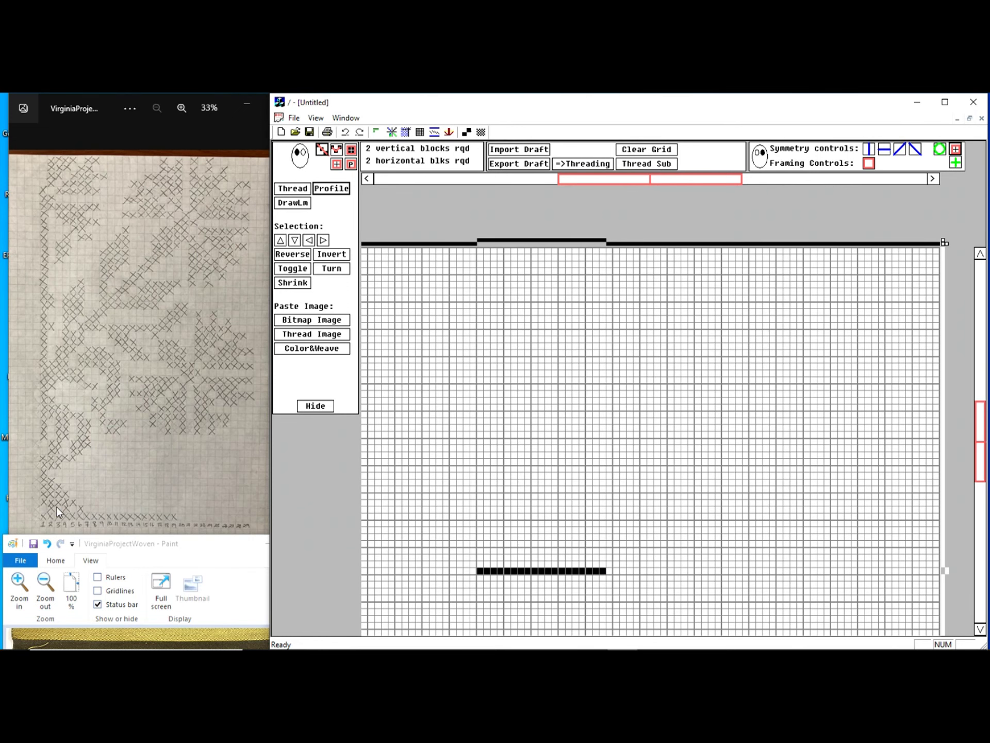
Fill single cells in the two rows just above the base line, copying the vase foot from the hand-drawn chart.
click(488, 564)
click(500, 564)
click(514, 564)
click(483, 557)
click(510, 558)
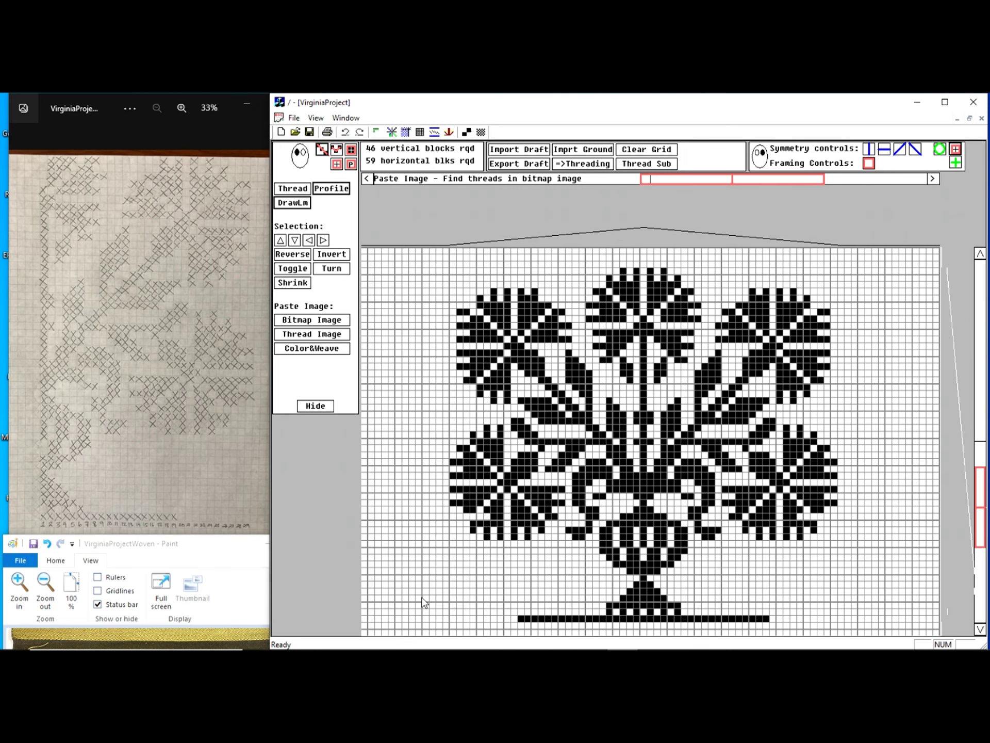
Delete the left half of the flower bouquet motif in the VirginiaProject profile.
drag(641, 621, 872, 252)
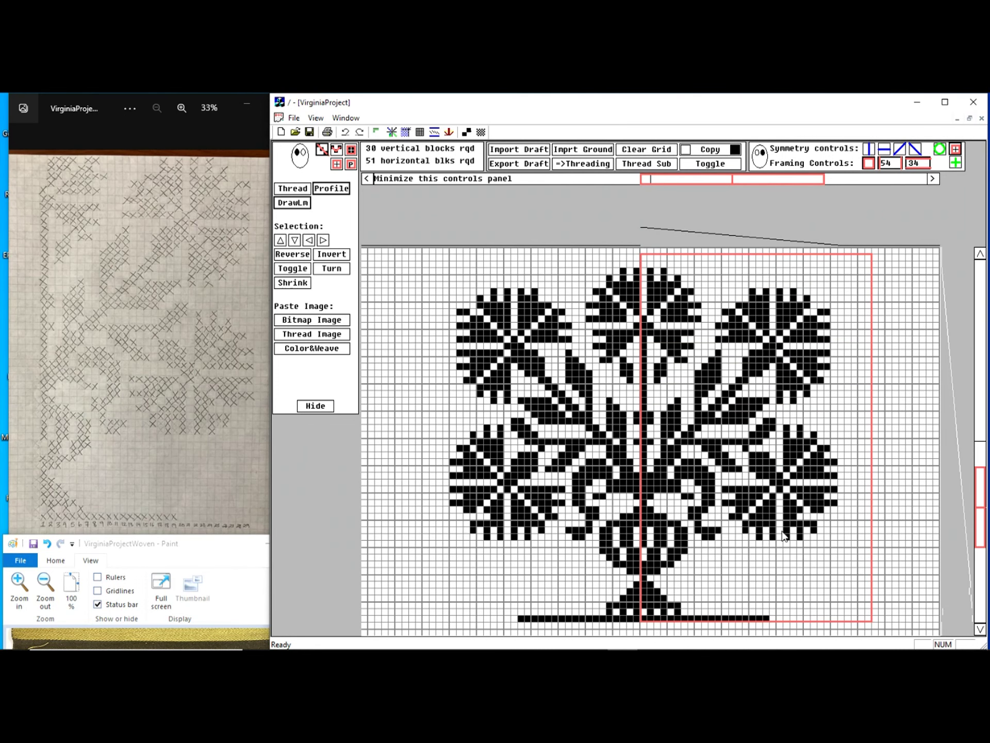
drag(637, 267, 418, 634)
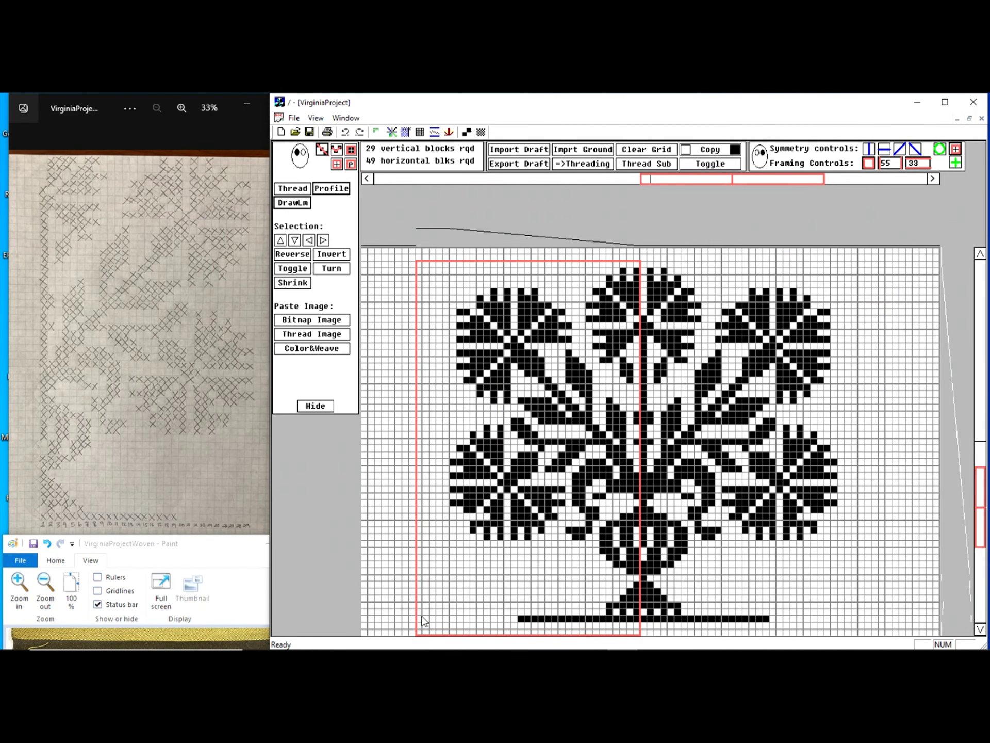
key(Delete)
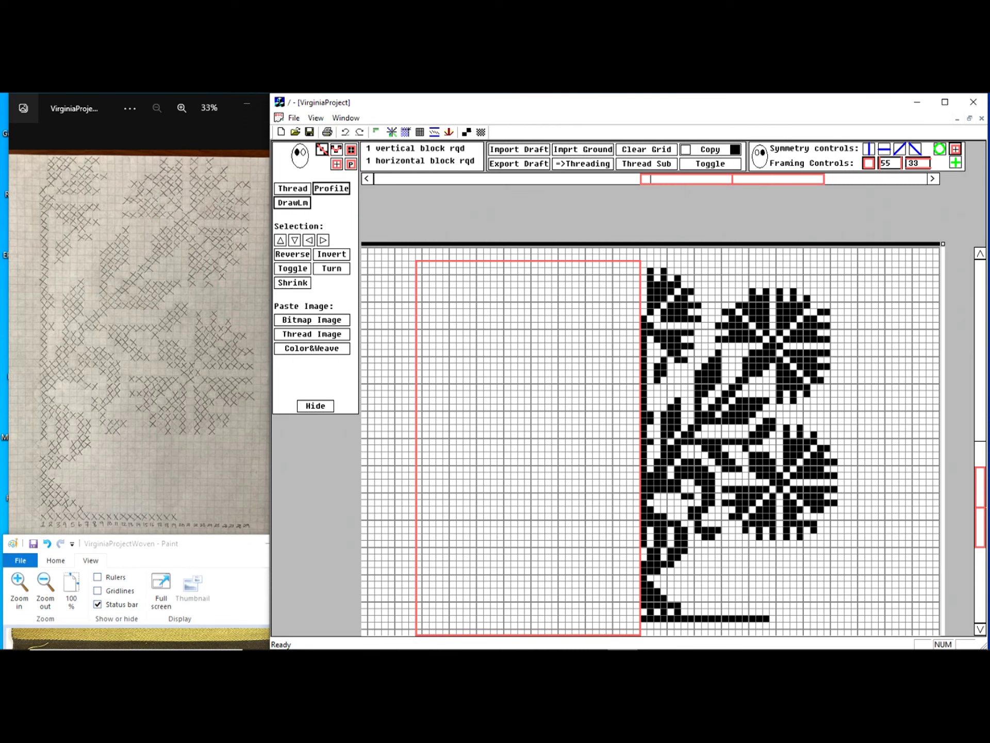
Select the 53 by 38 block area holding the right half of the flower bouquet and mirror it onto the empty left half.
drag(768, 480, 900, 261)
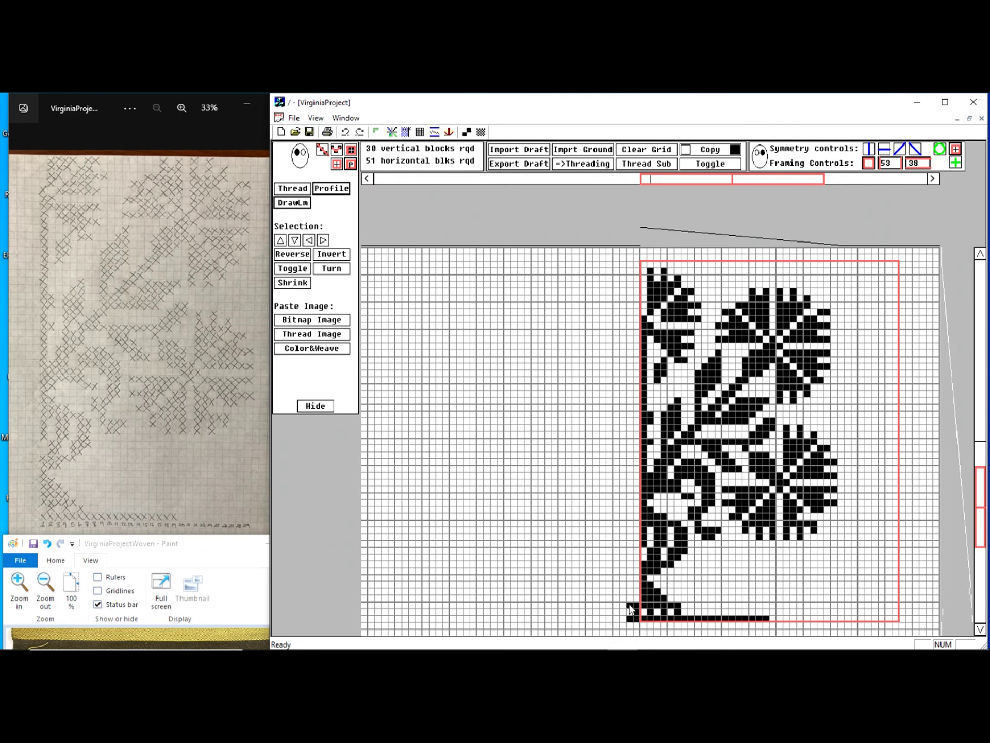
click(603, 603)
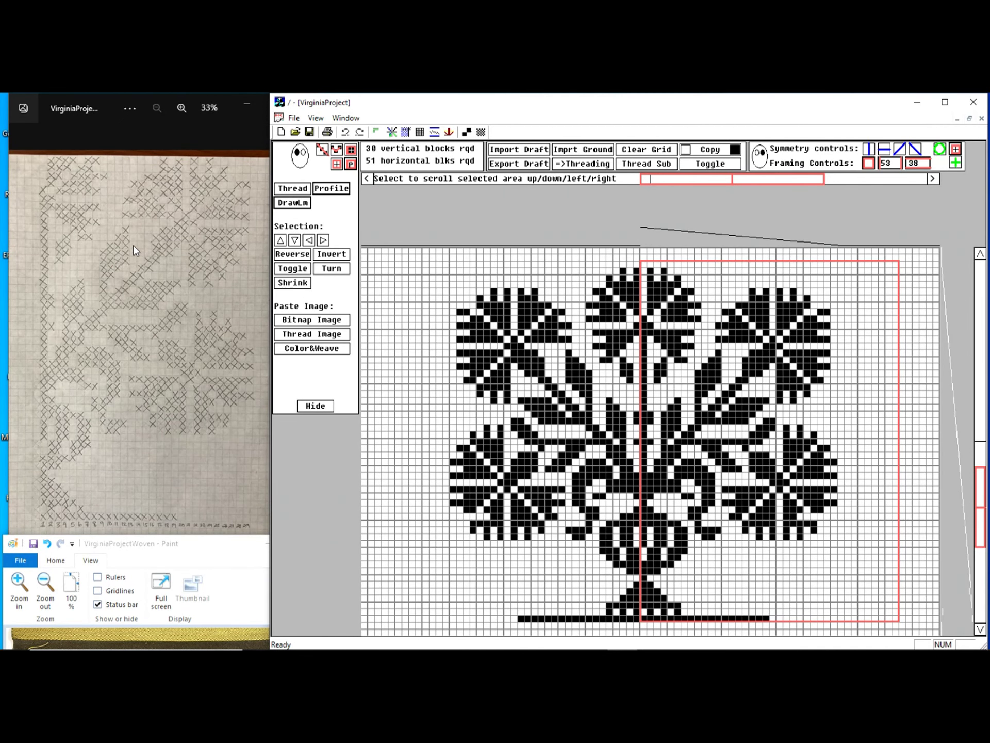
click(904, 530)
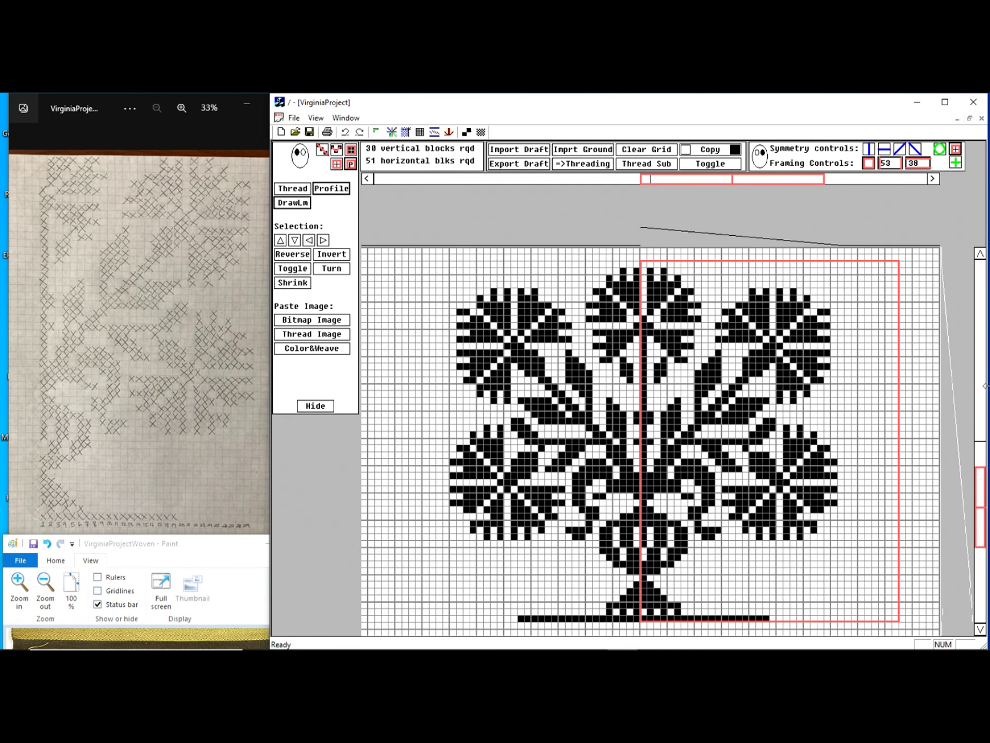
Copy the mostly white 8 by 8 block as the ground threading and the mostly black 8 by 8 block as the pattern threading.
drag(984, 525, 984, 278)
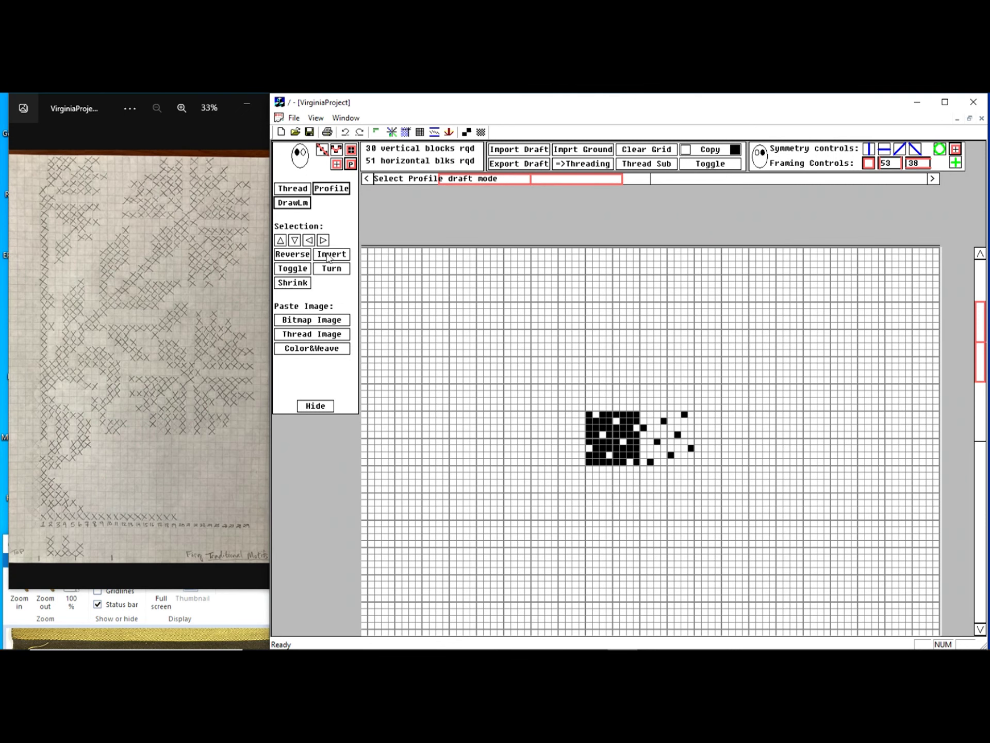
drag(648, 418, 689, 461)
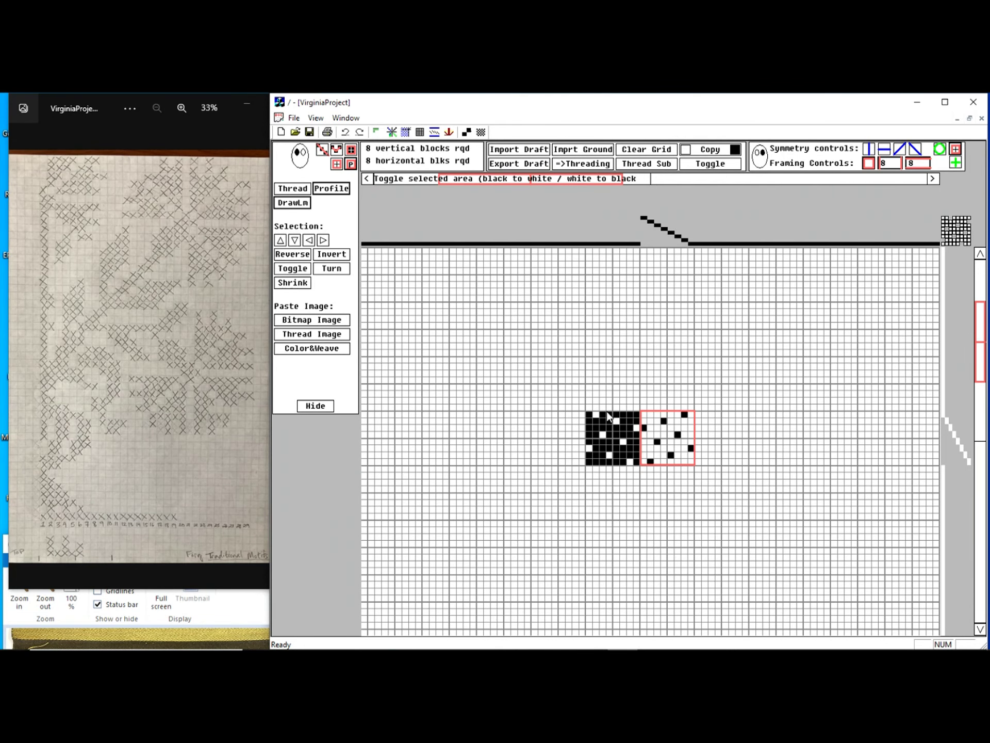
drag(591, 418, 634, 464)
drag(590, 417, 640, 466)
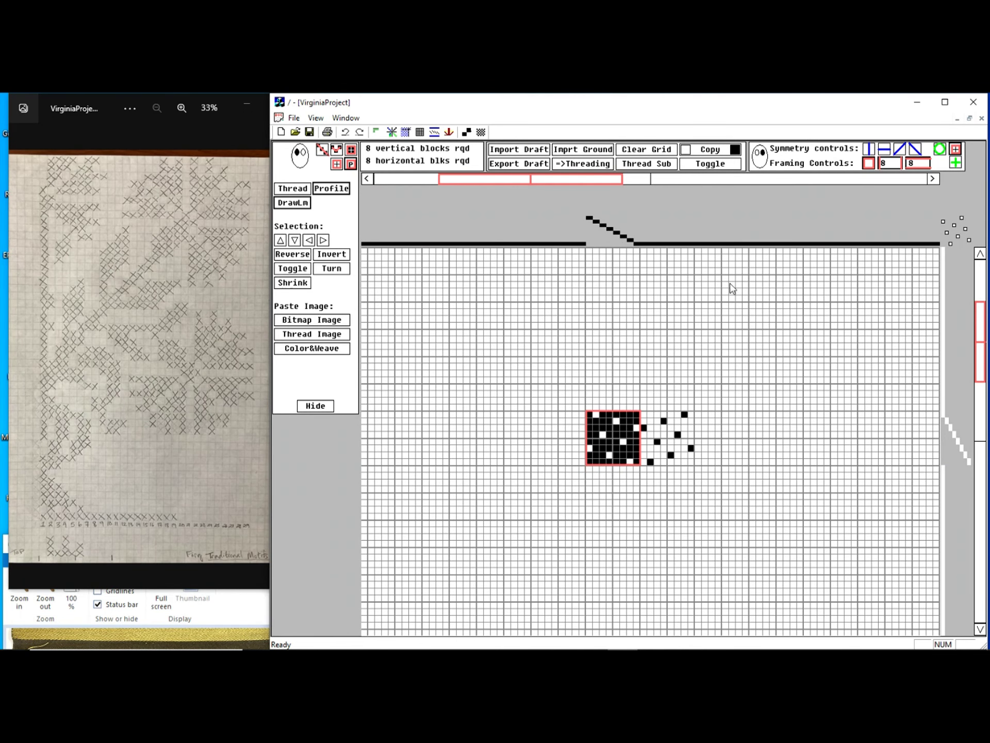
click(738, 152)
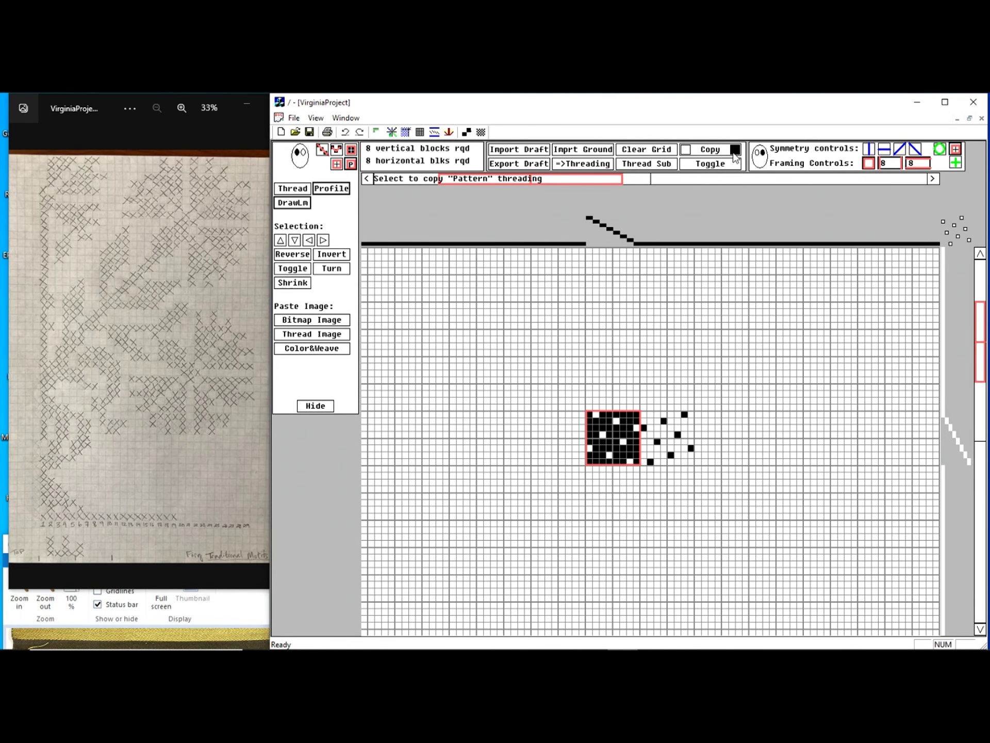
Select a 56 by 61 block area around the complete flower bouquet and apply the threading substitution to it.
scroll(673, 289, down, 1)
scroll(675, 294, down, 2)
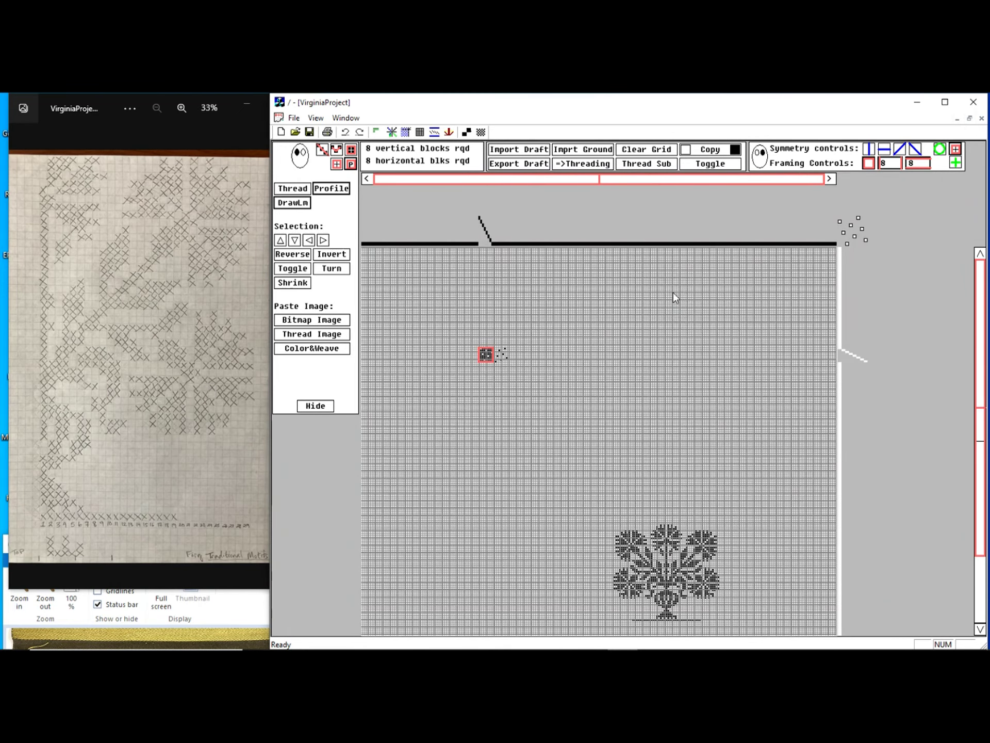
scroll(674, 294, up, 1)
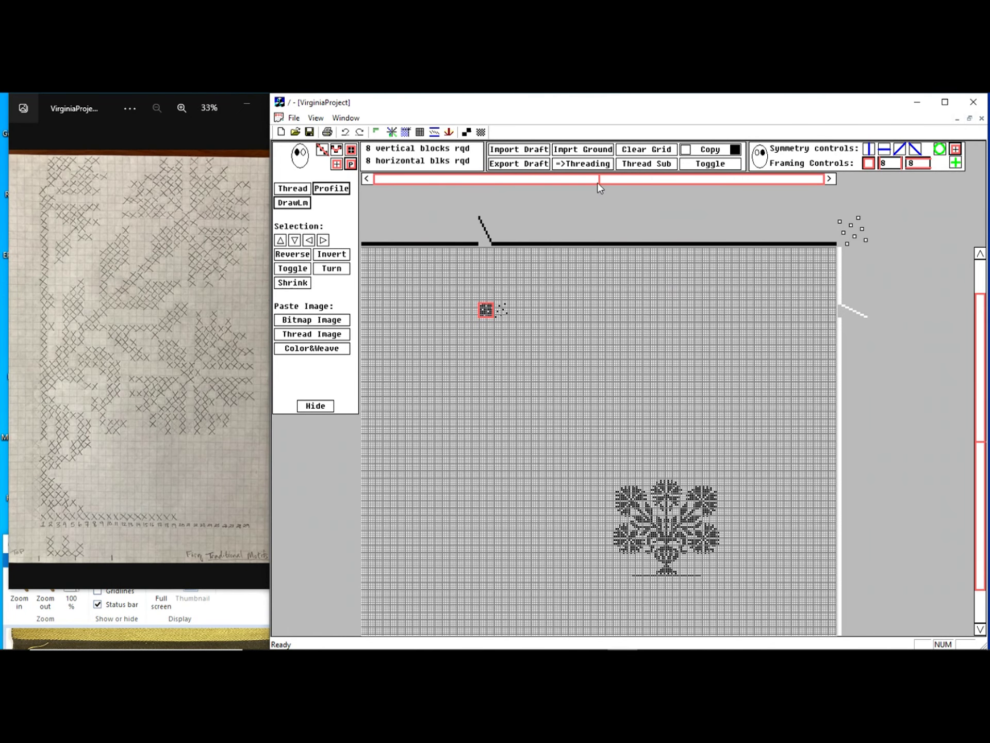
scroll(602, 343, up, 1)
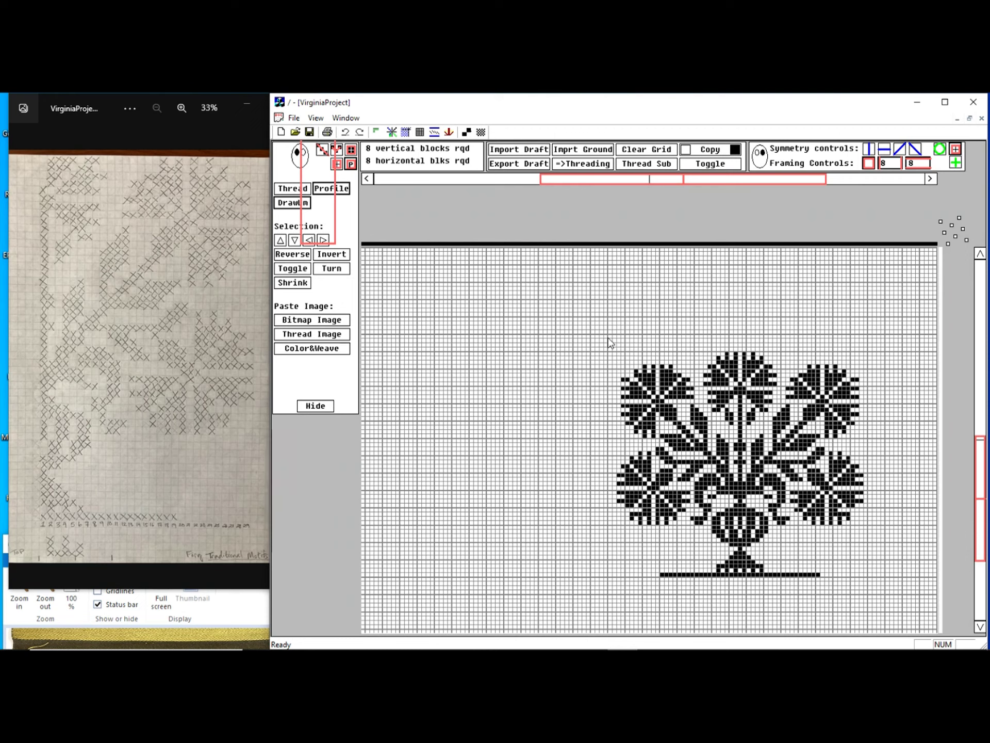
drag(609, 337, 872, 578)
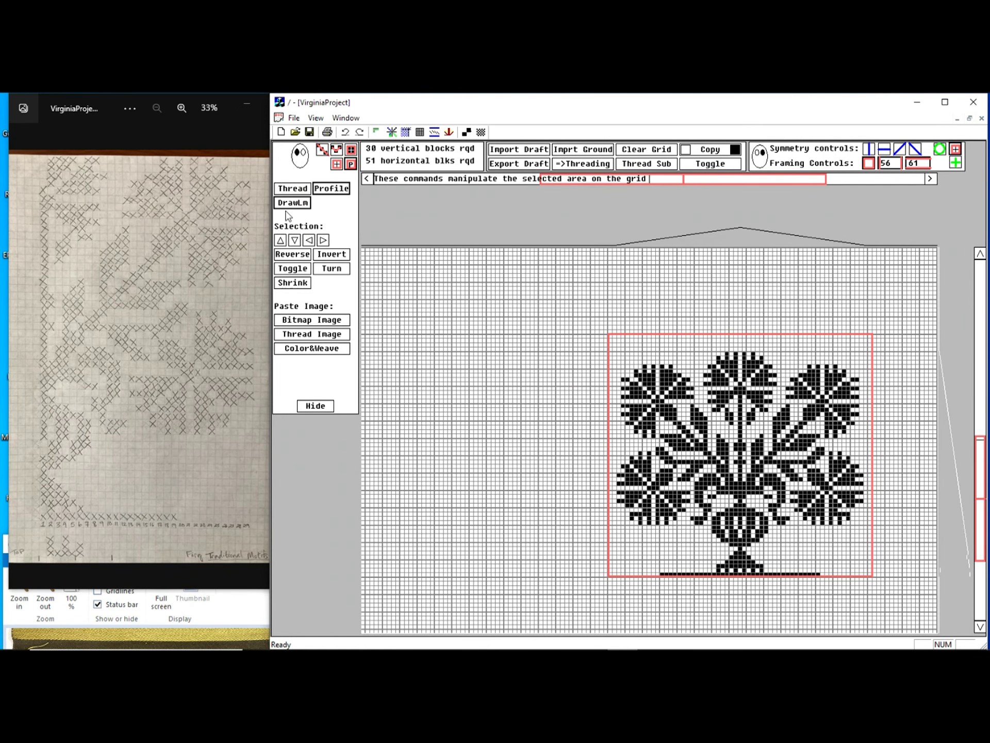
click(638, 167)
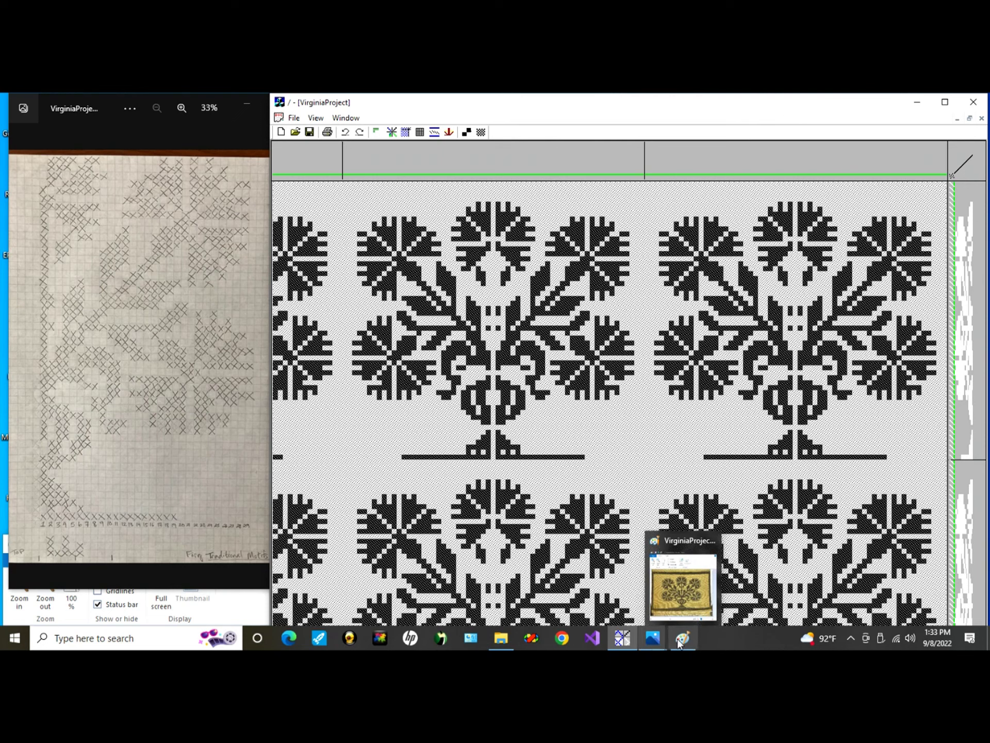
View the VirginiaProjectWoven.jpg photo beside the substituted draft to compare the woven fabric with the design.
mouse_move(658, 648)
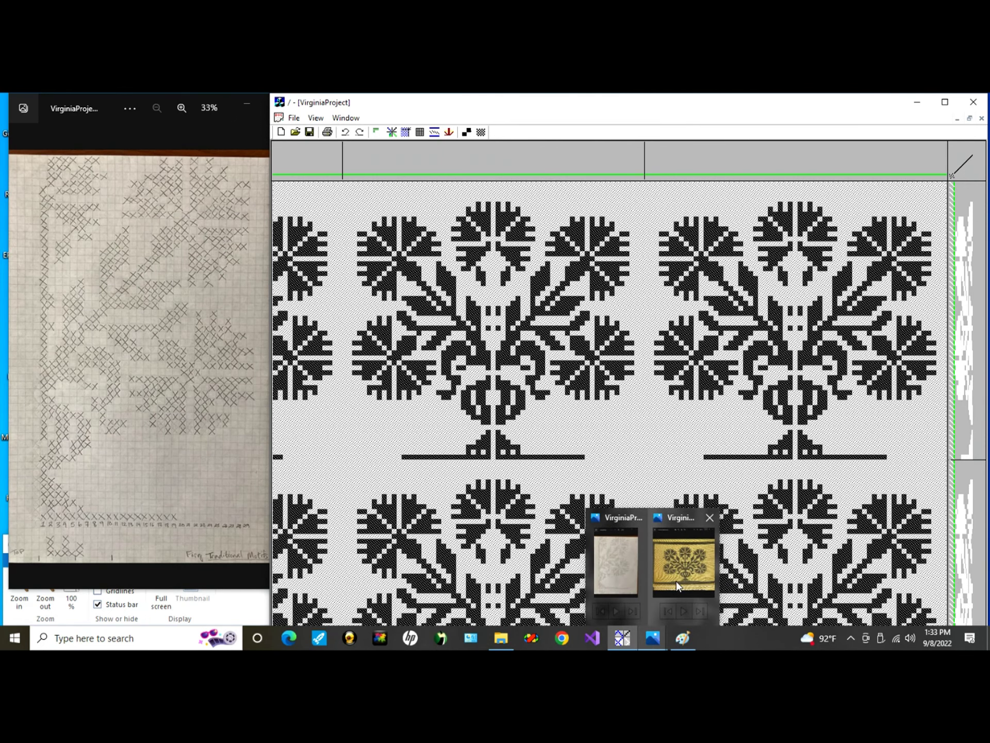
click(683, 562)
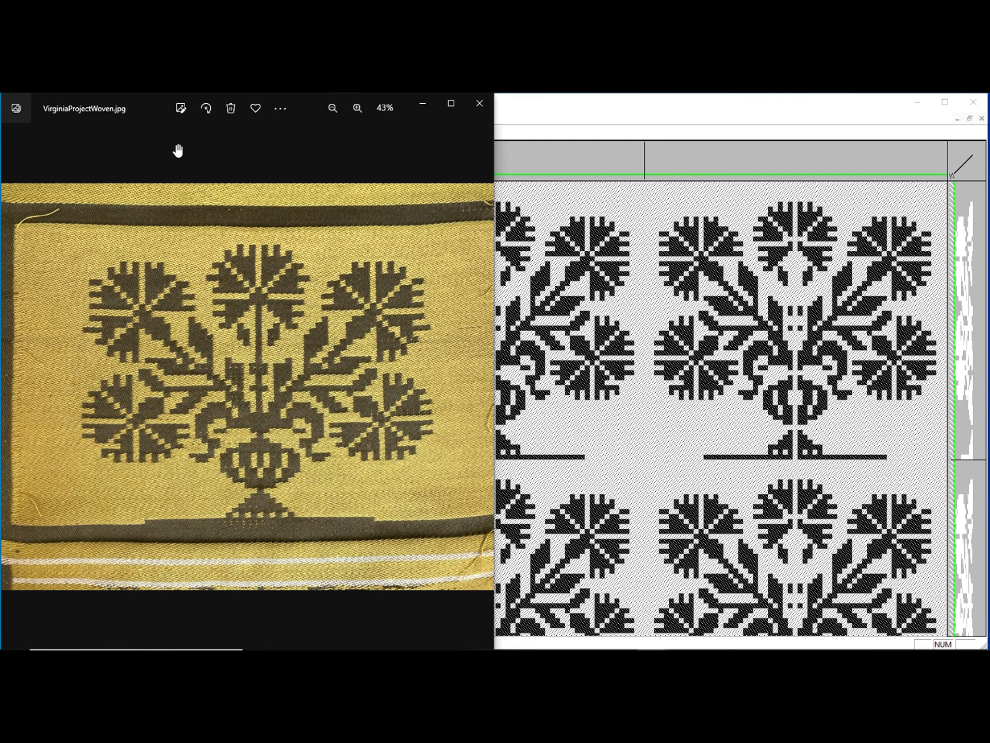
click(738, 218)
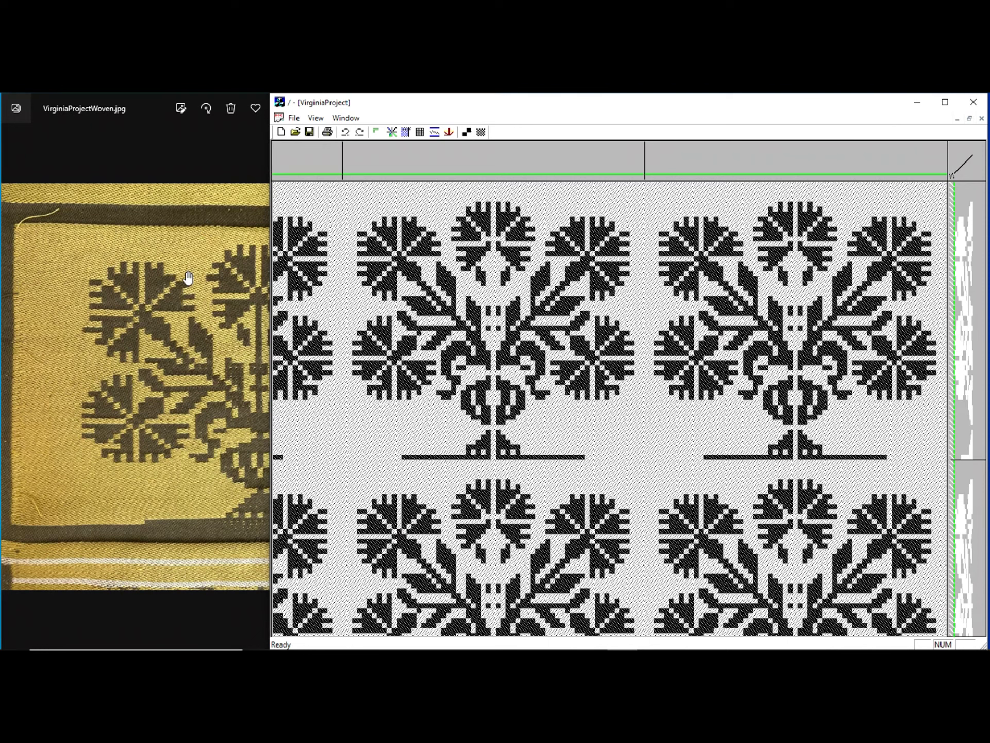
Switch to Paint, raise its window to show the woven fabric, copy the whole image, and return to the weaving draft.
mouse_move(196, 648)
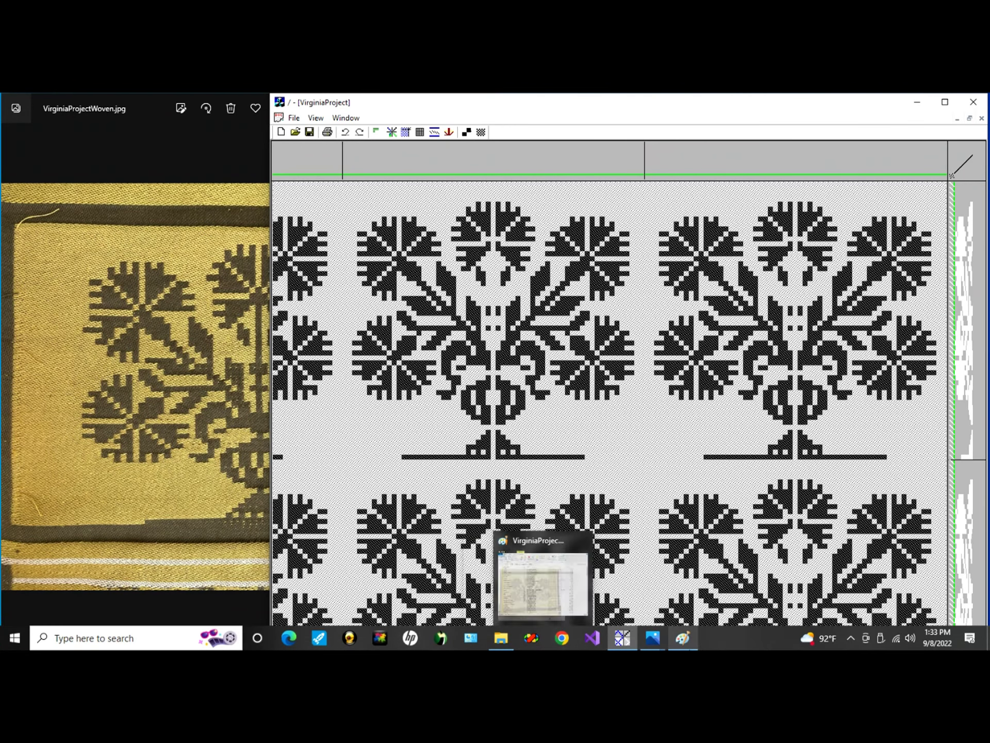
mouse_move(655, 646)
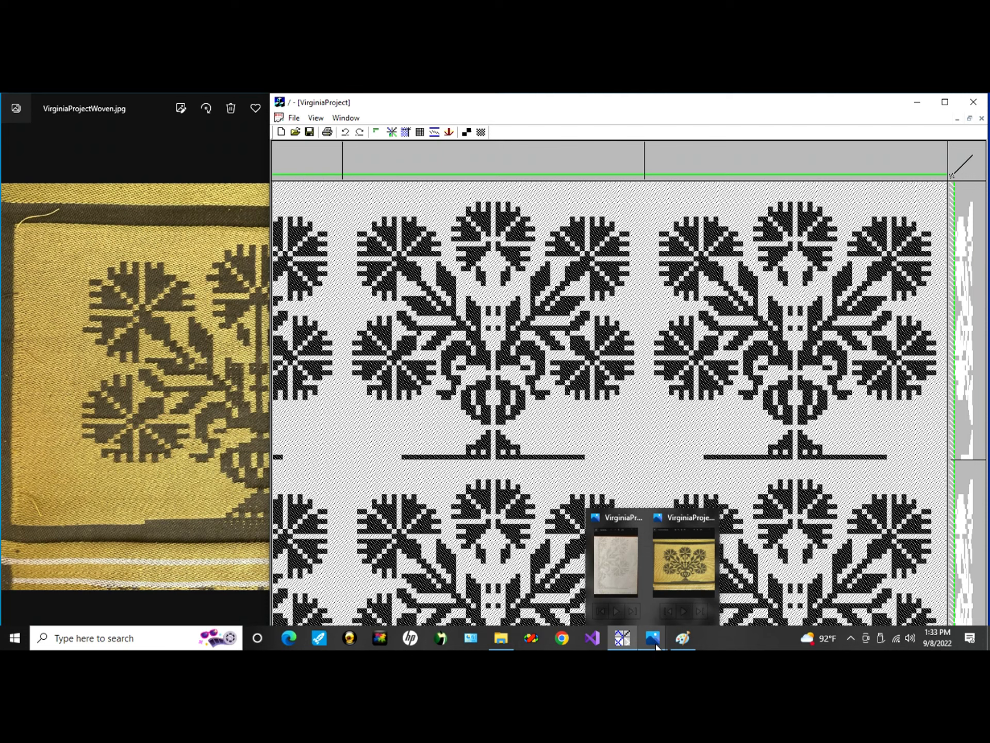
click(683, 638)
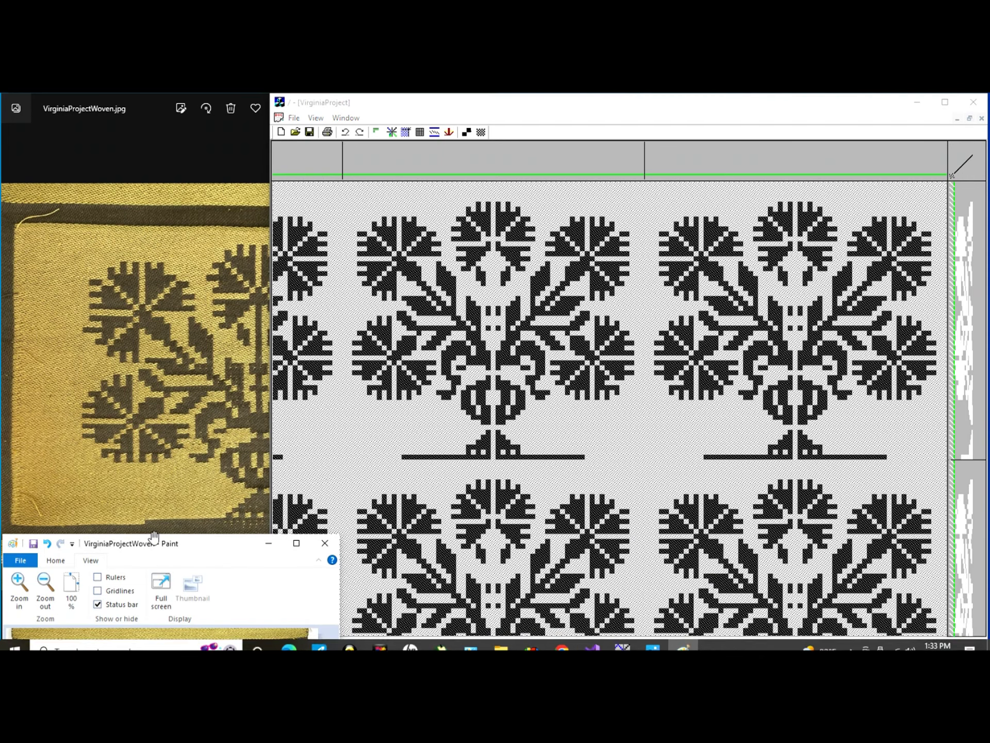
drag(172, 551, 168, 372)
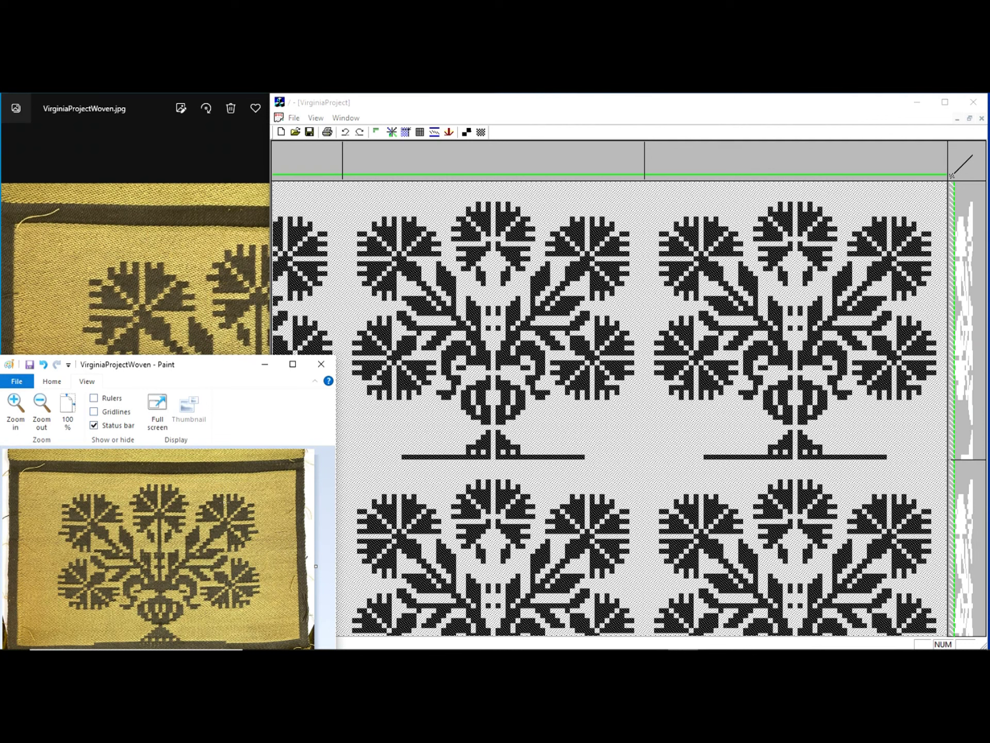
key(ctrl+a)
click(524, 111)
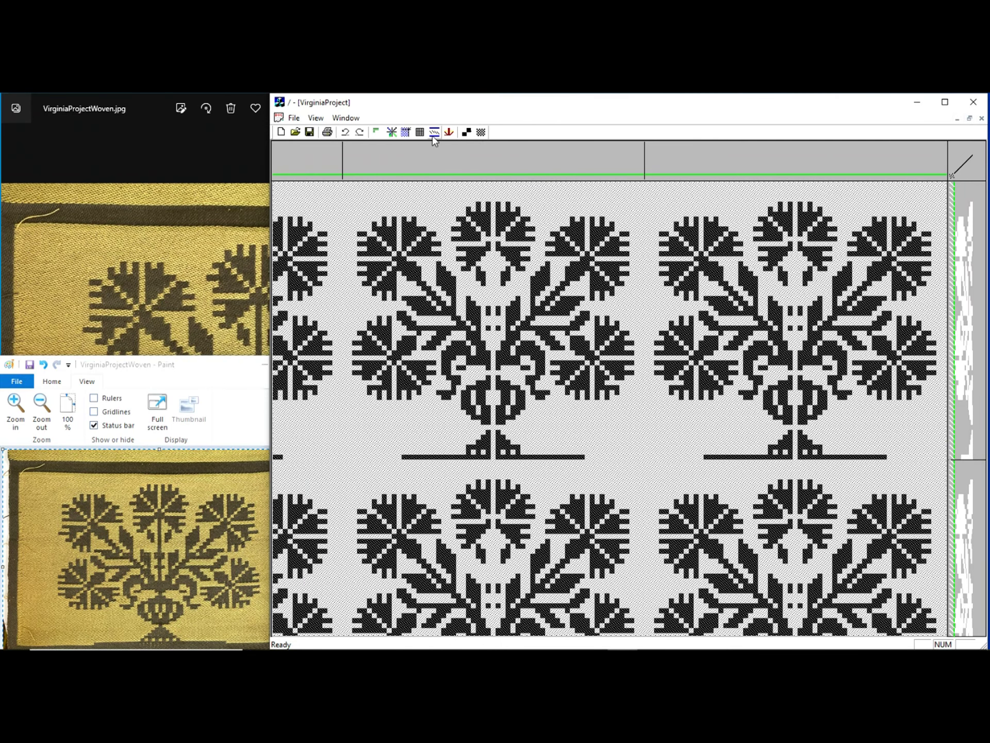
Open the draft's color palette controls and load the copied fabric image for color sampling.
click(377, 133)
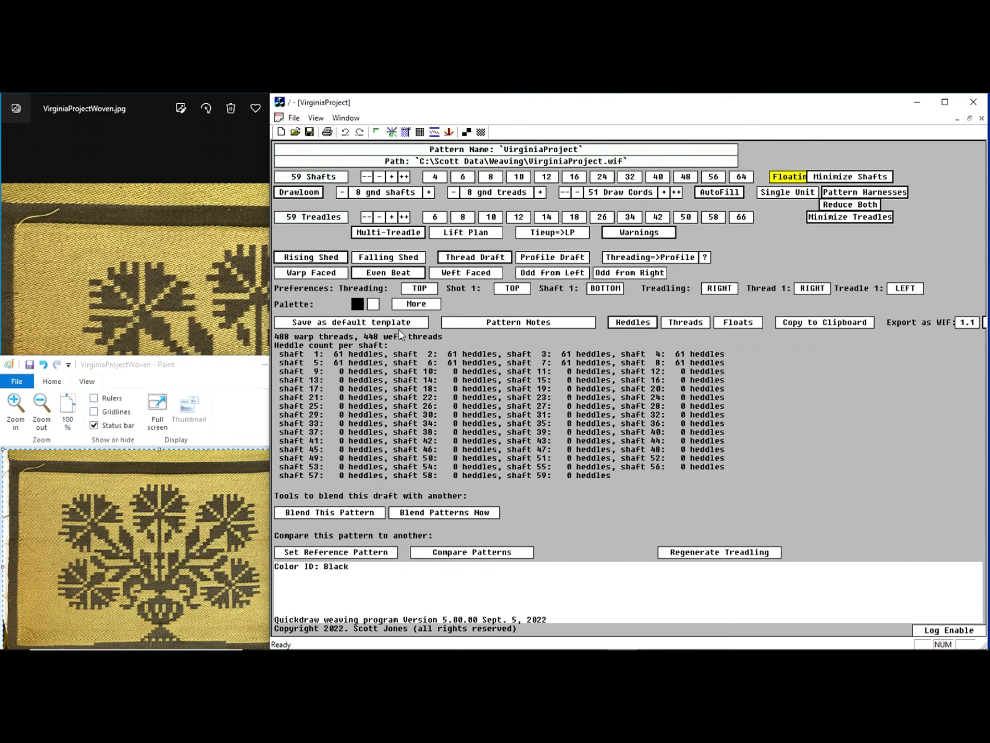
click(416, 305)
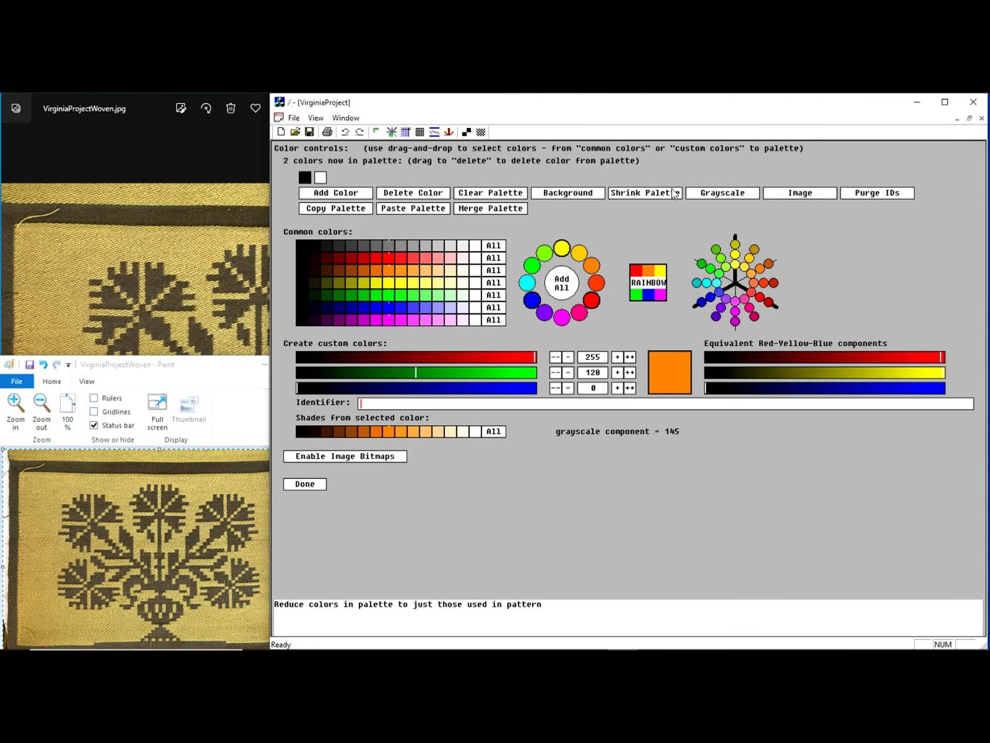
click(811, 196)
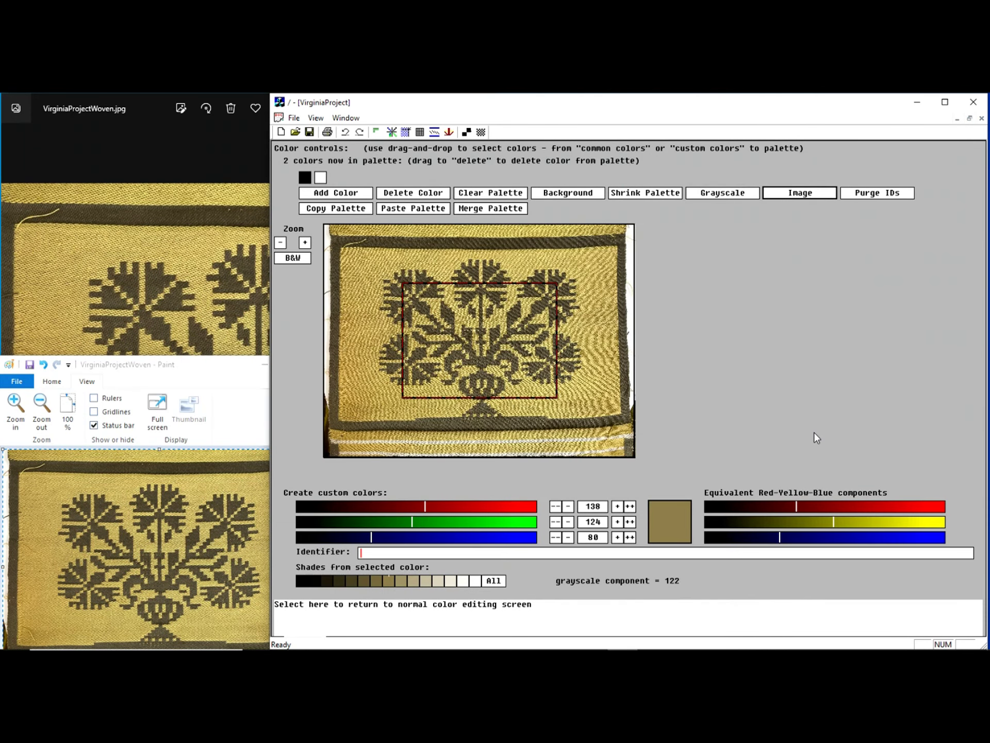
Try to replace the palette's black with the dark brown sampled from the fabric's woven border.
right_click(344, 241)
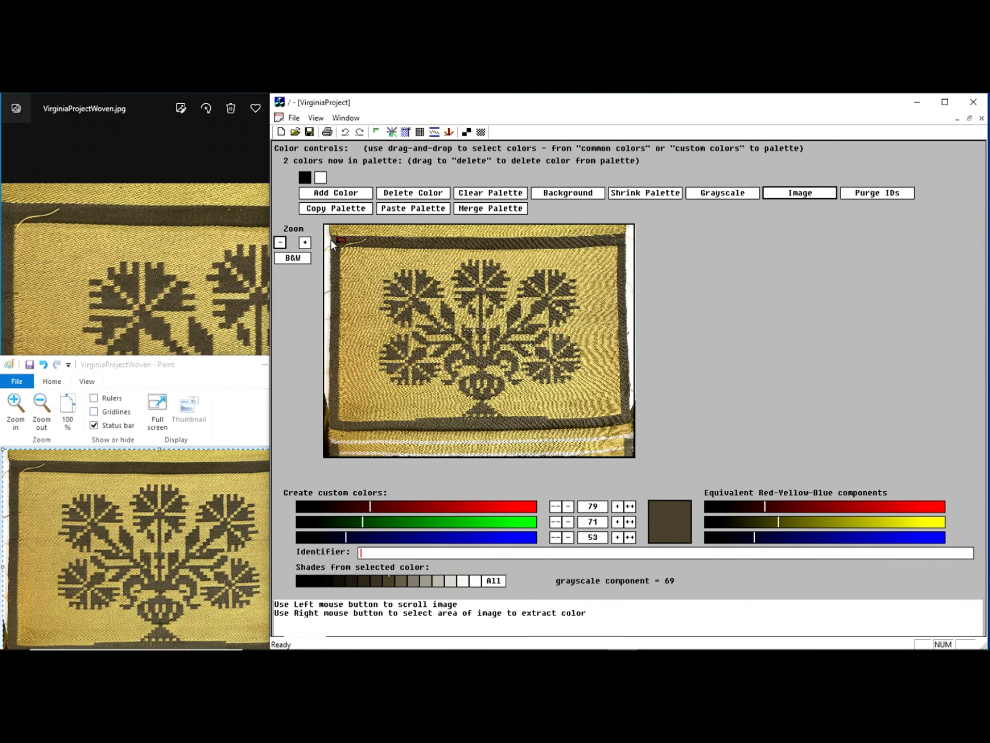
right_click(338, 246)
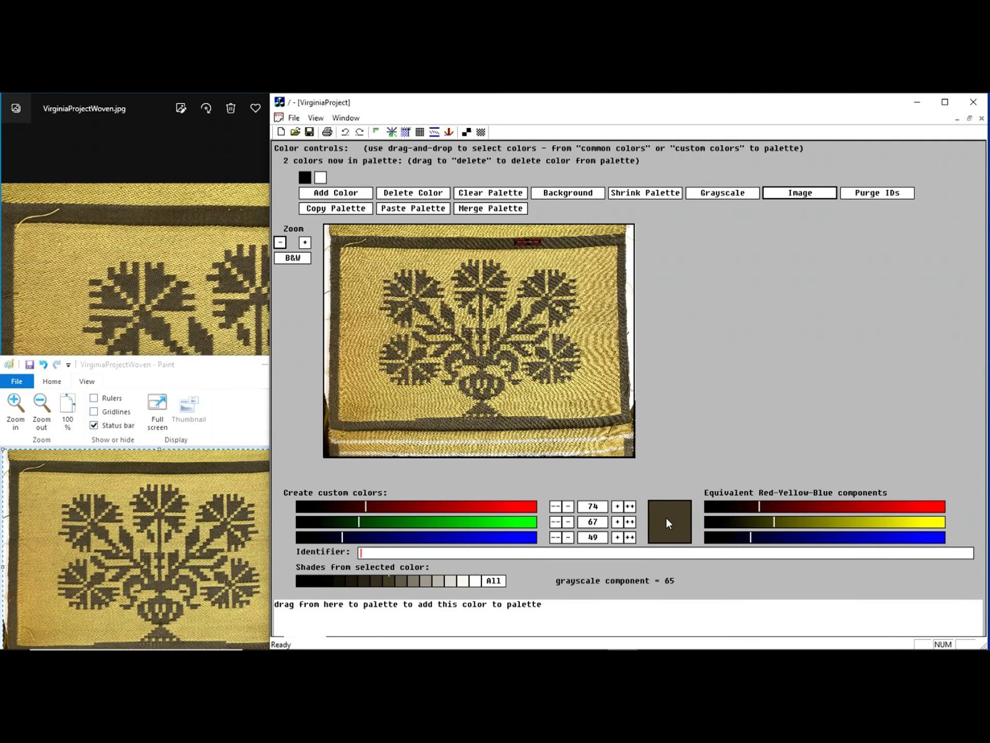
click(307, 177)
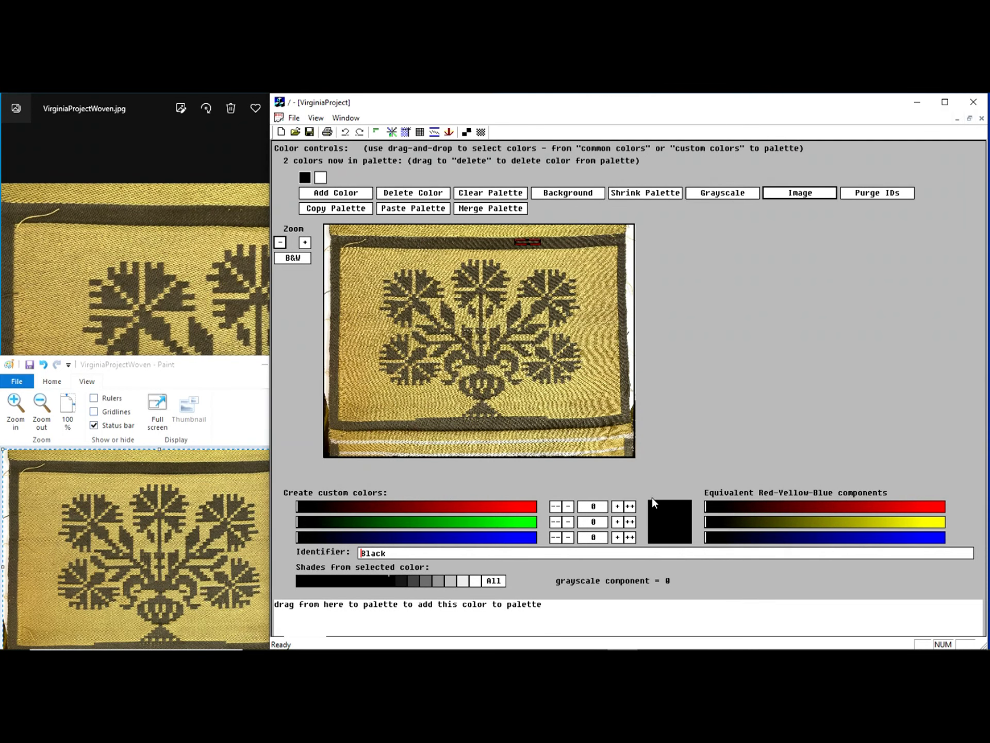
Sample the gold background of the fabric image (192, 170, 100) and replace the palette's white with it.
right_click(599, 283)
drag(669, 532, 321, 179)
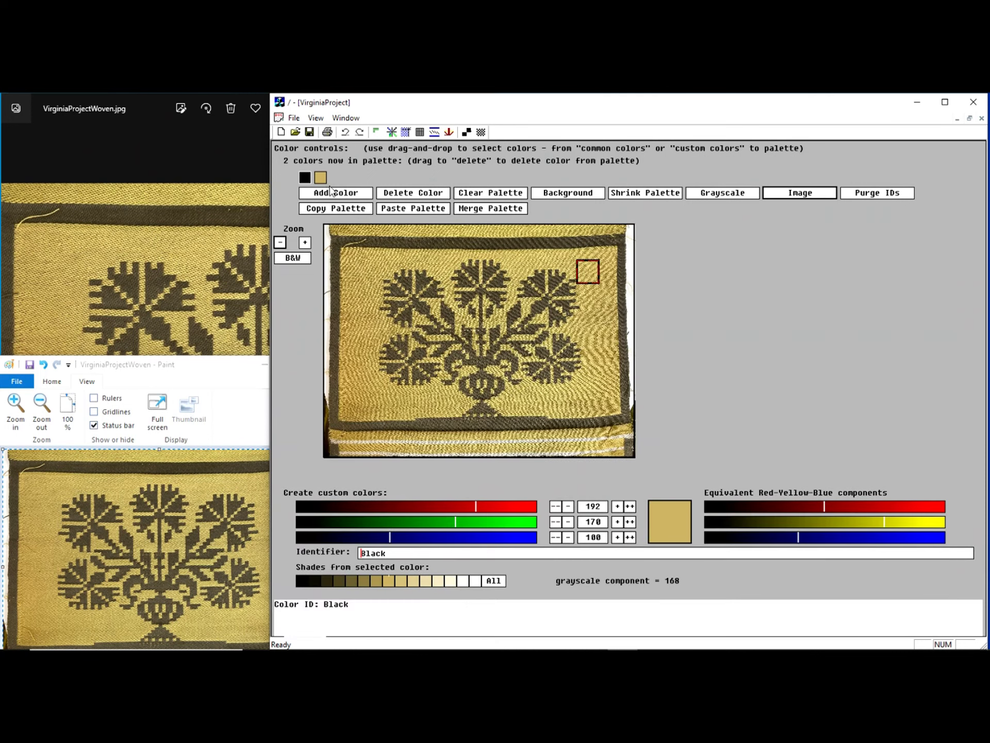
Display the recolored VirginiaProject draft and bring the woven fabric photo forward to compare the two.
click(392, 132)
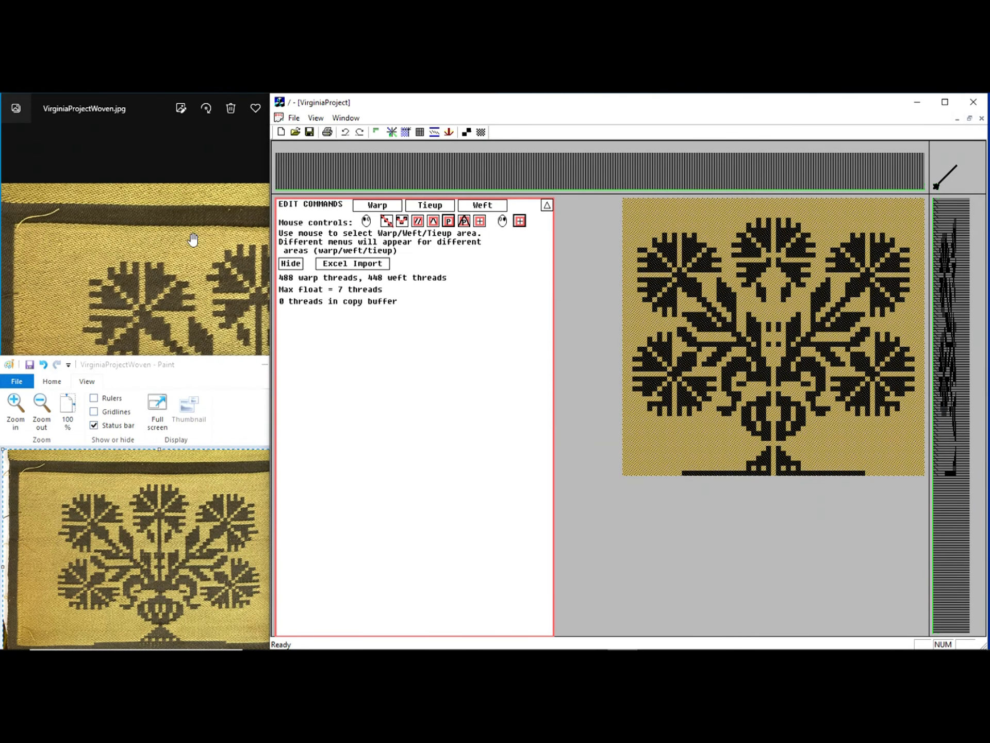
click(178, 160)
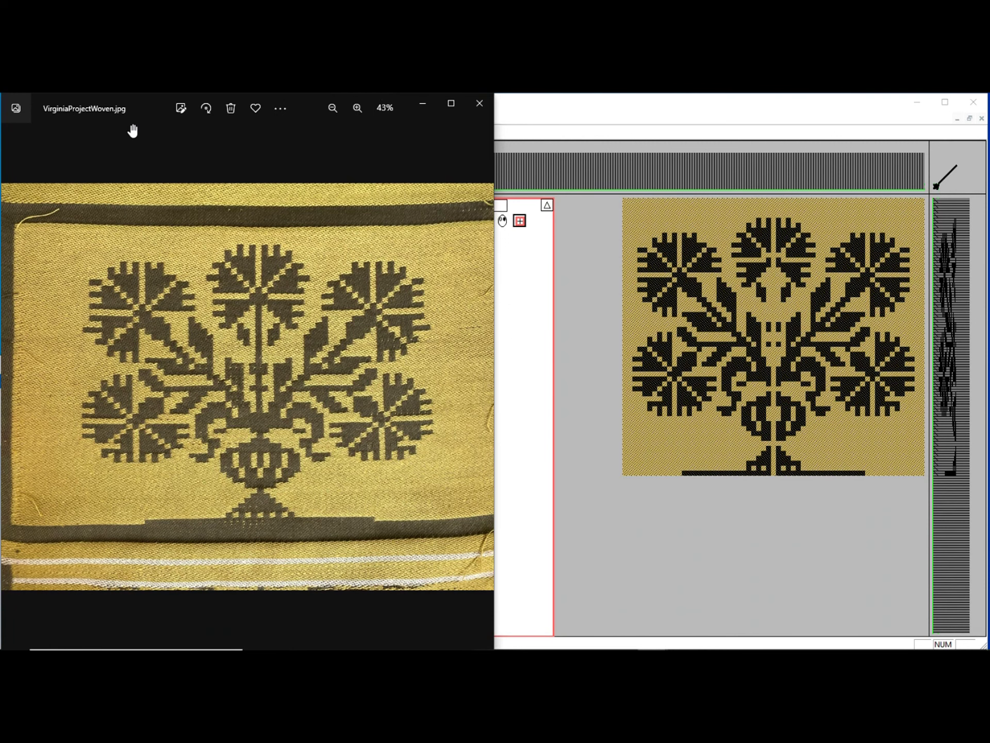
drag(145, 110, 262, 91)
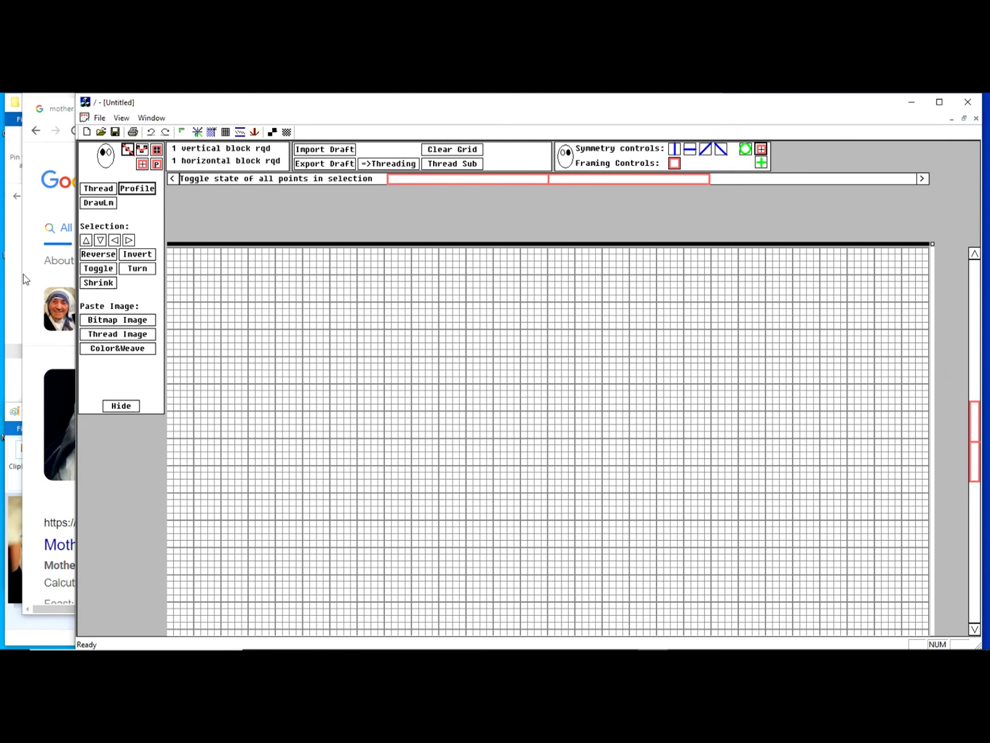
Copy the third Mother Teresa photo from the Google results in Chrome and paste it as a bitmap image onto the blank profile grid.
click(58, 112)
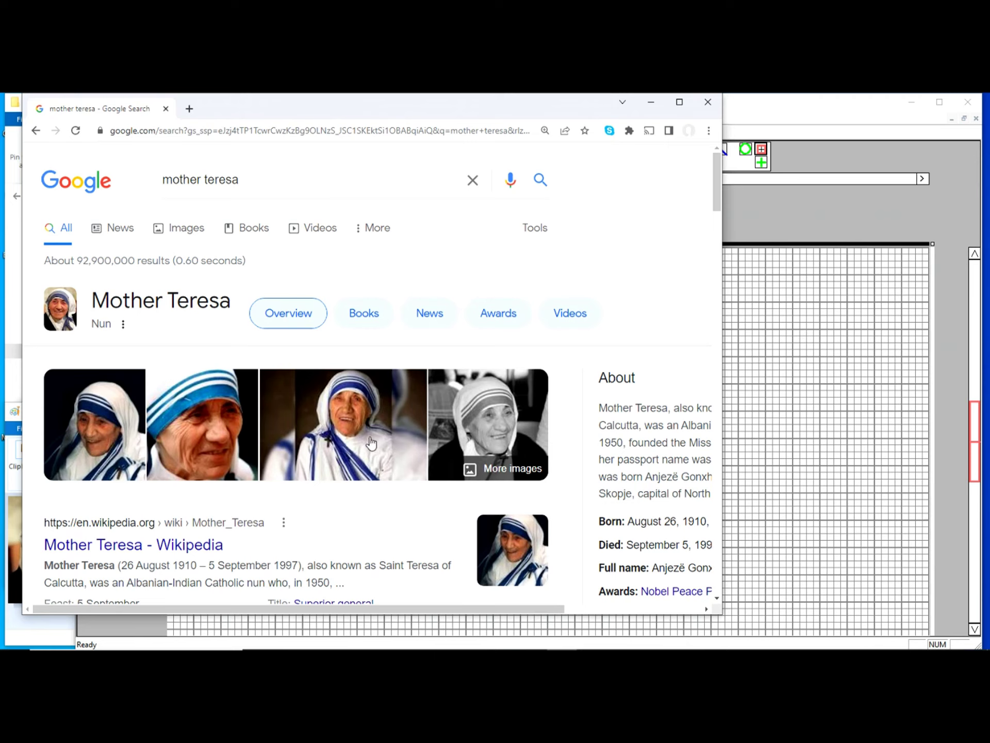
right_click(371, 441)
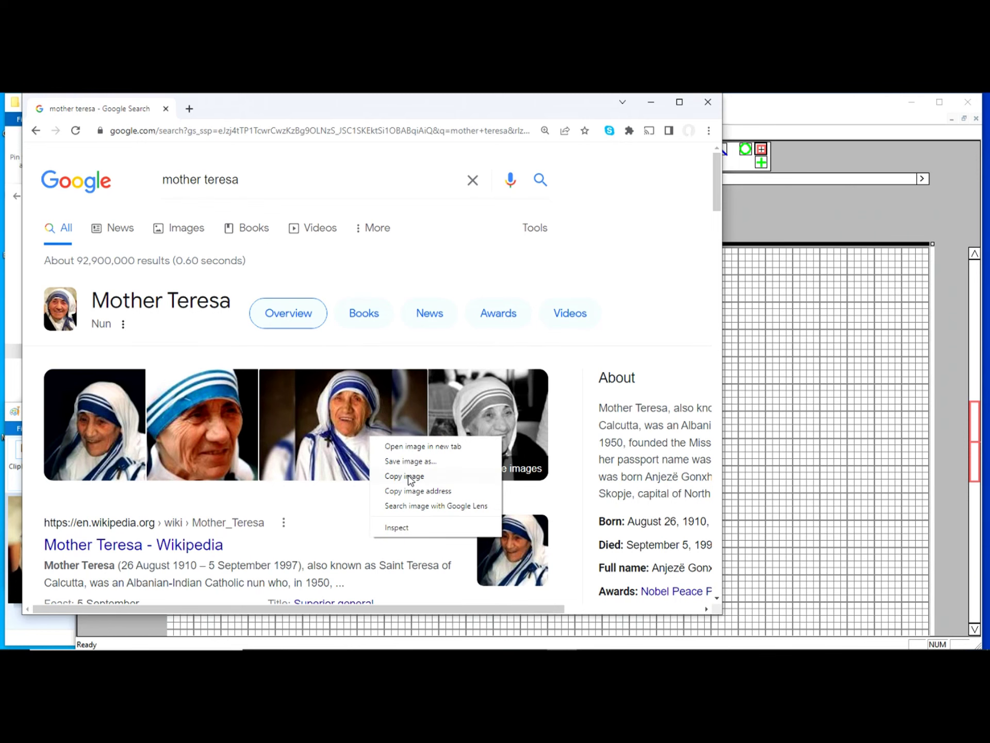
click(410, 477)
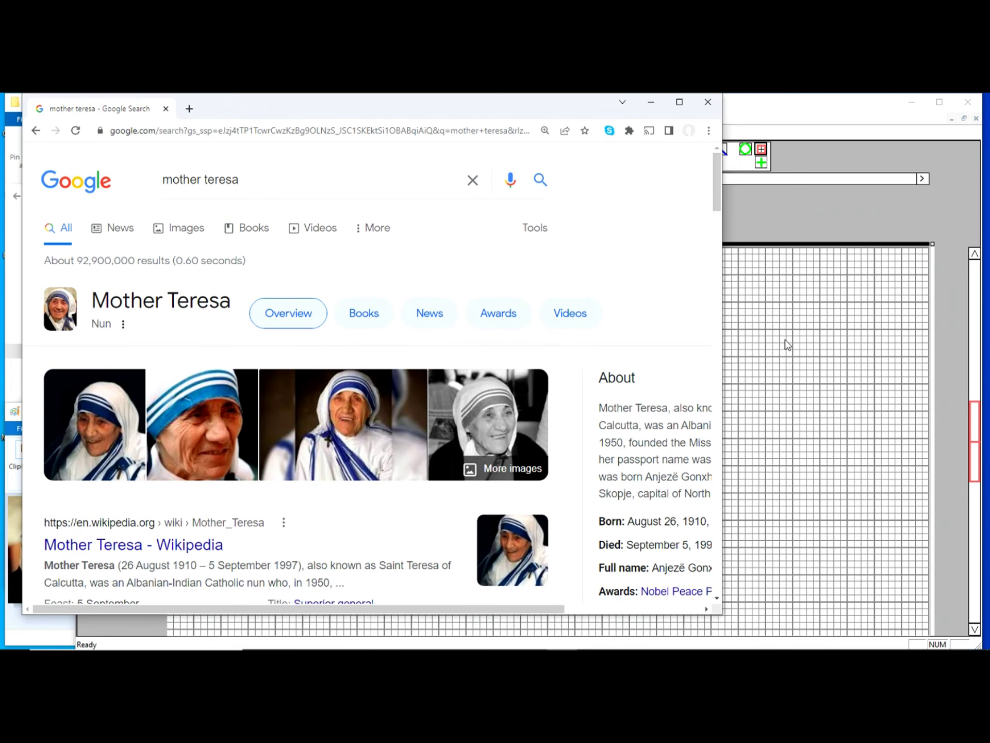
click(777, 202)
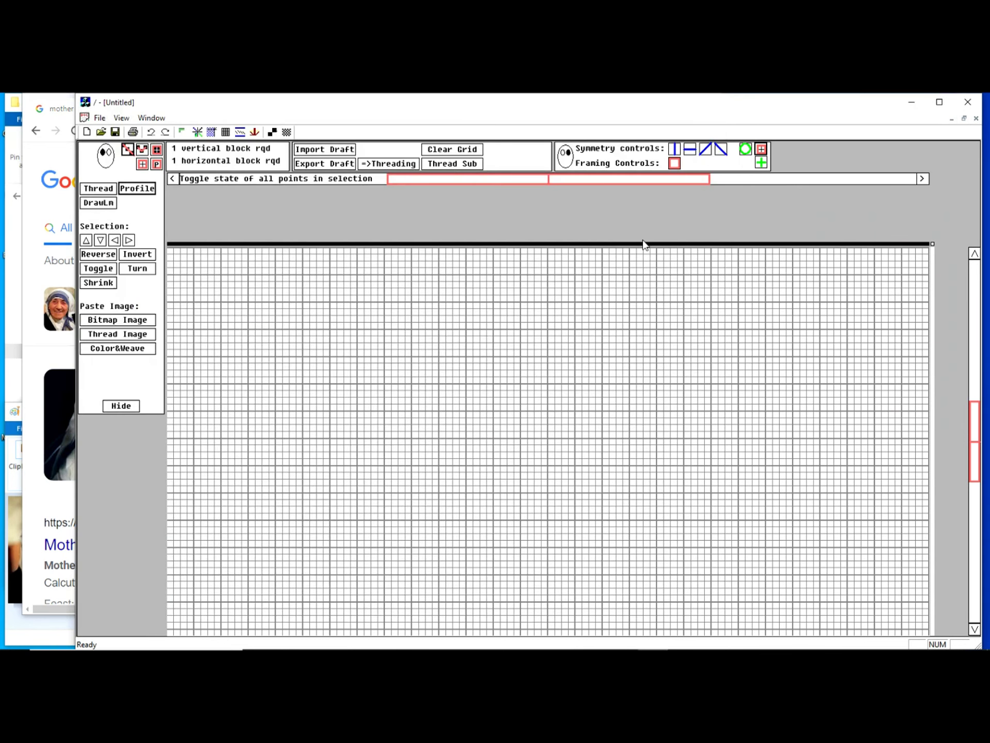
click(118, 324)
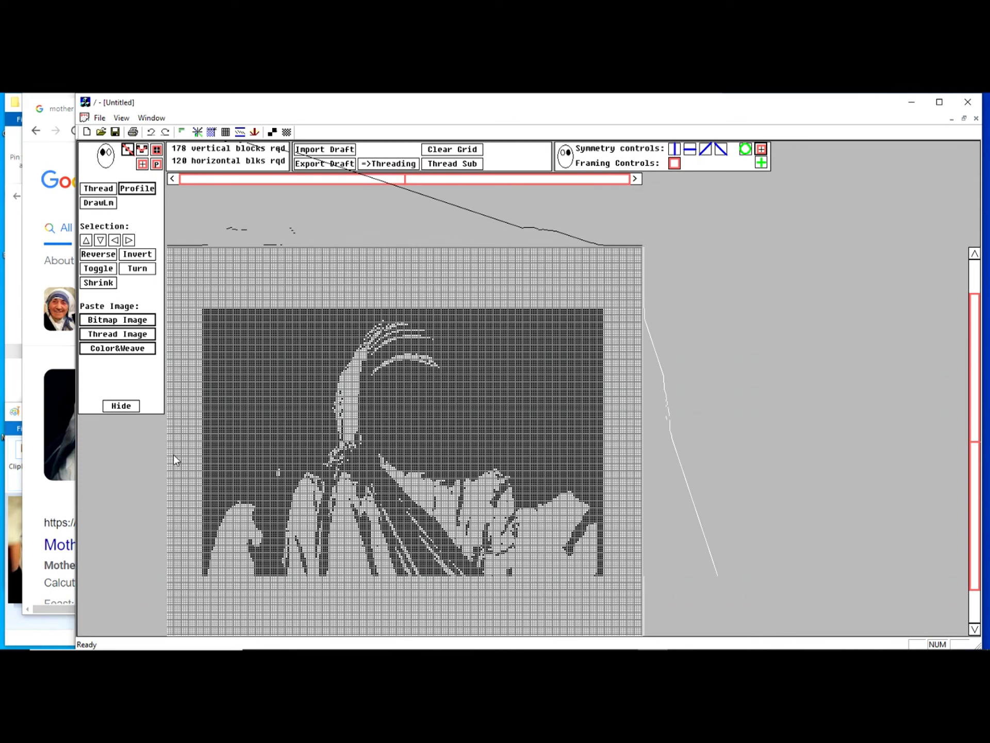
Switch to the MotherT image in Paint, copy the whole picture and paste it as a bitmap image onto the profile grid.
click(9, 431)
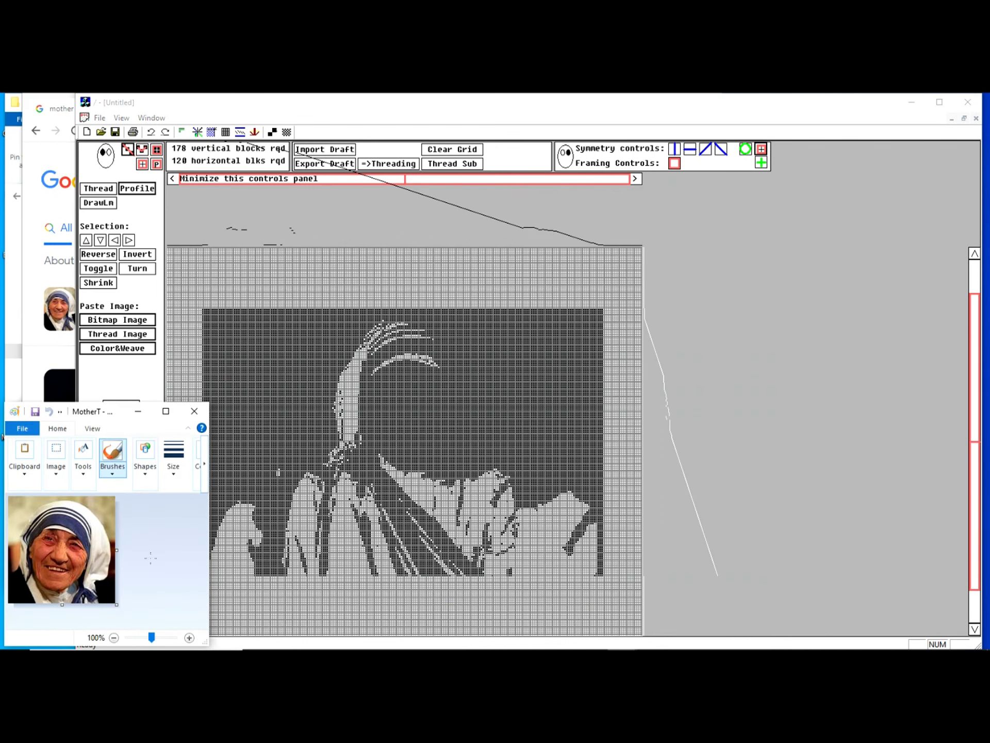
key(ctrl+a)
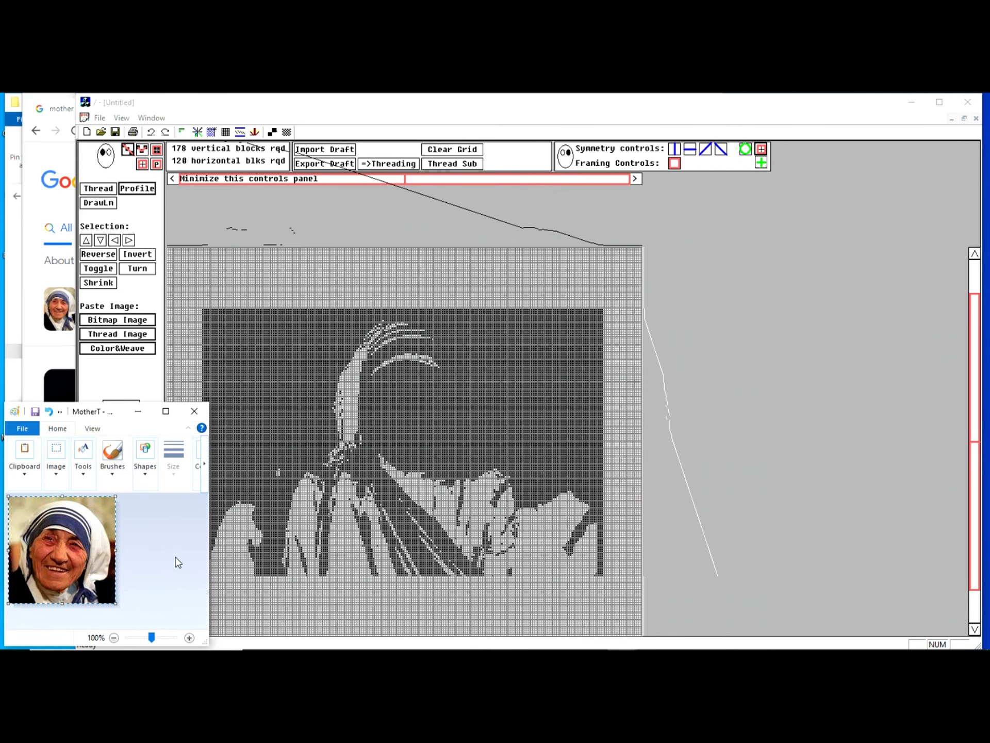
click(101, 323)
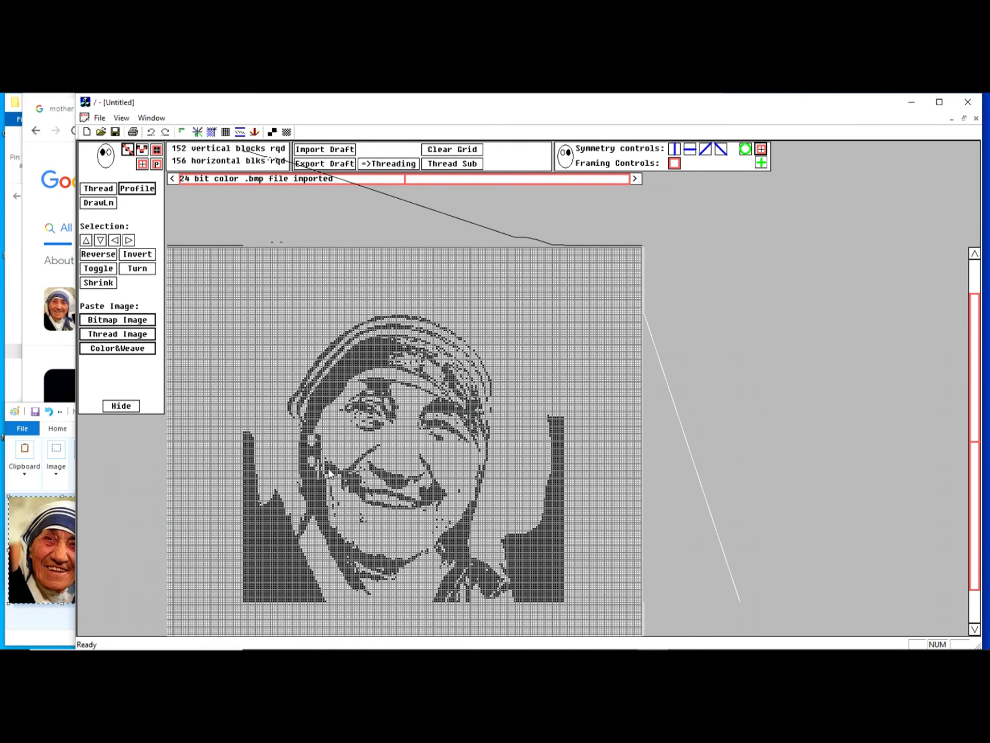
Frame the face in a 173 by 123 block area of the profile grid and export it as a draft.
scroll(374, 521, up, 3)
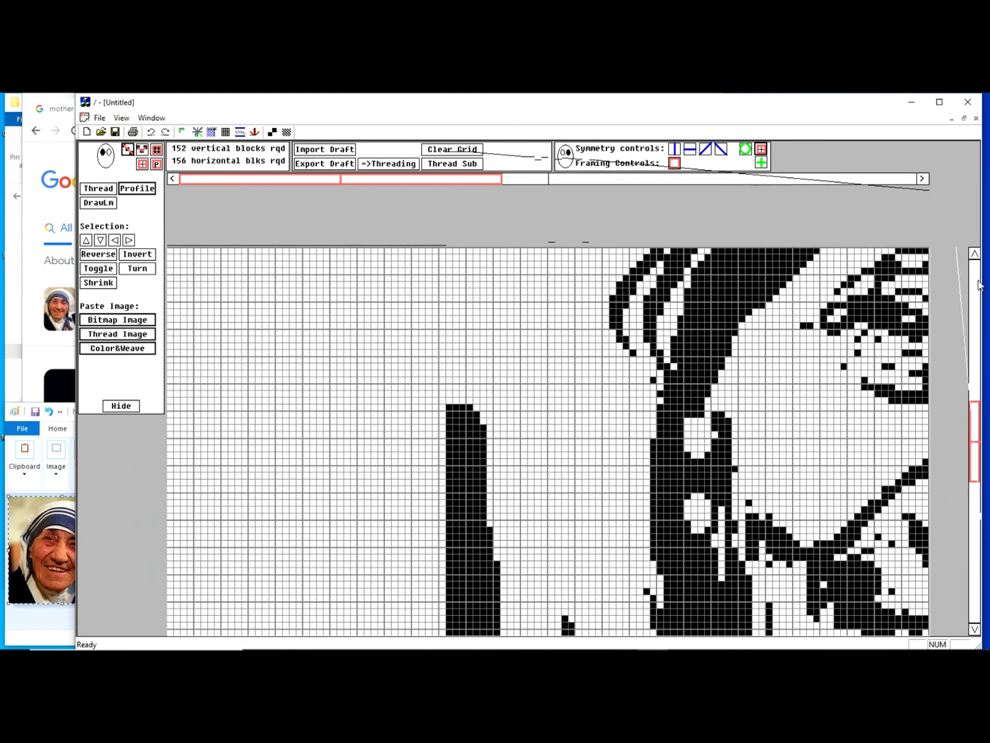
drag(435, 181, 626, 190)
scroll(559, 224, down, 4)
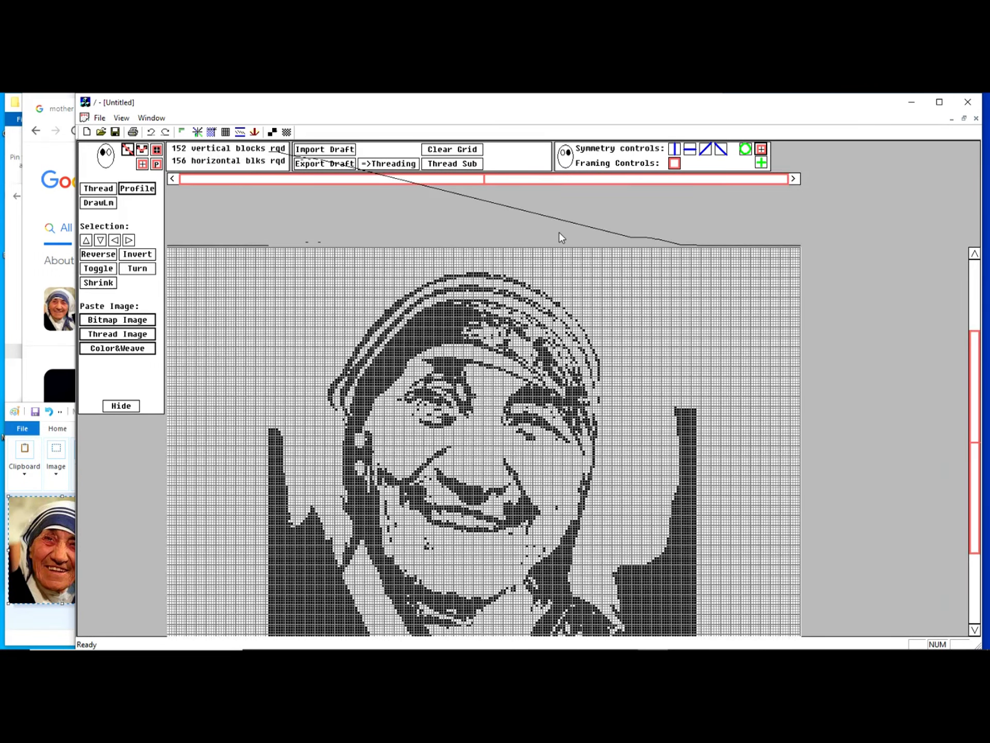
scroll(562, 335, up, 2)
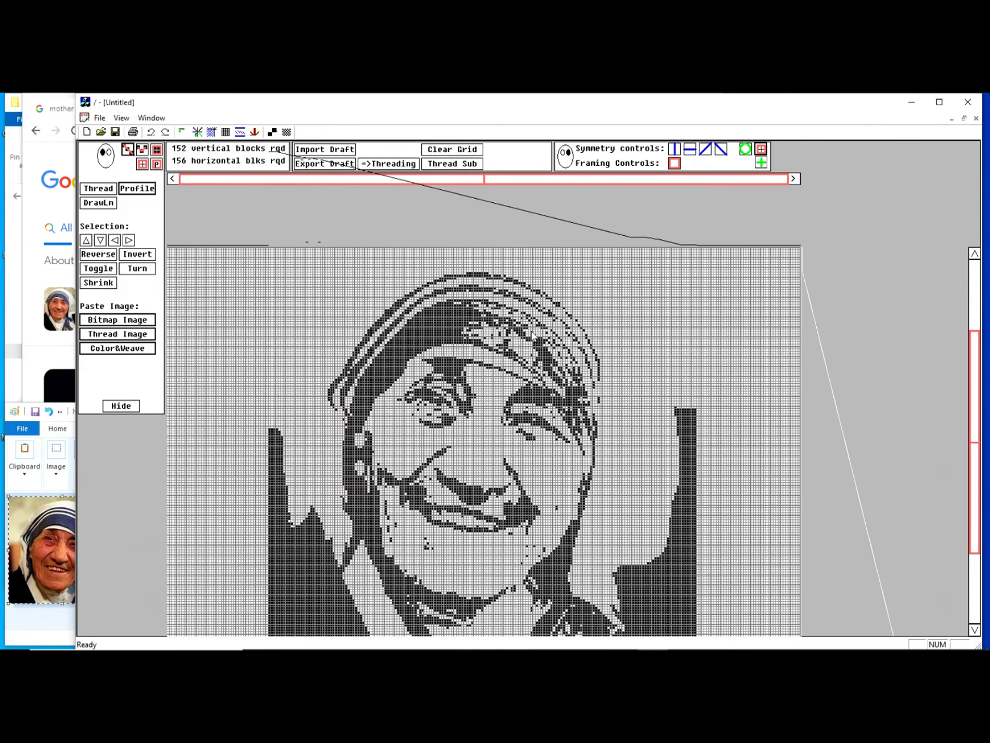
scroll(530, 332, down, 1)
click(274, 286)
drag(388, 458, 501, 606)
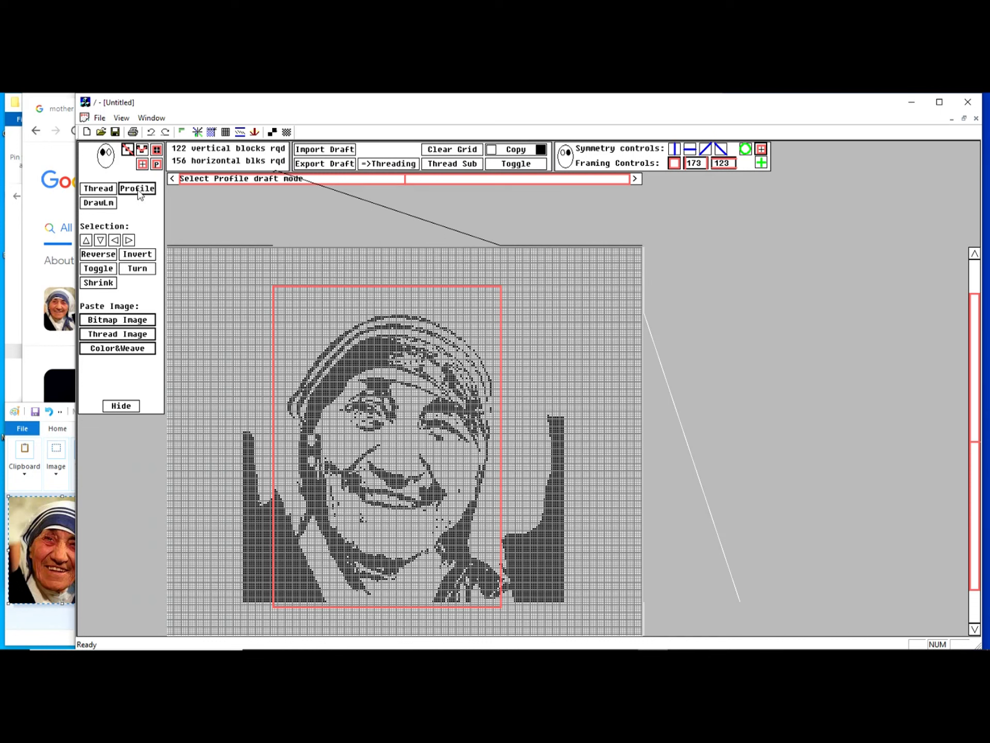
click(314, 164)
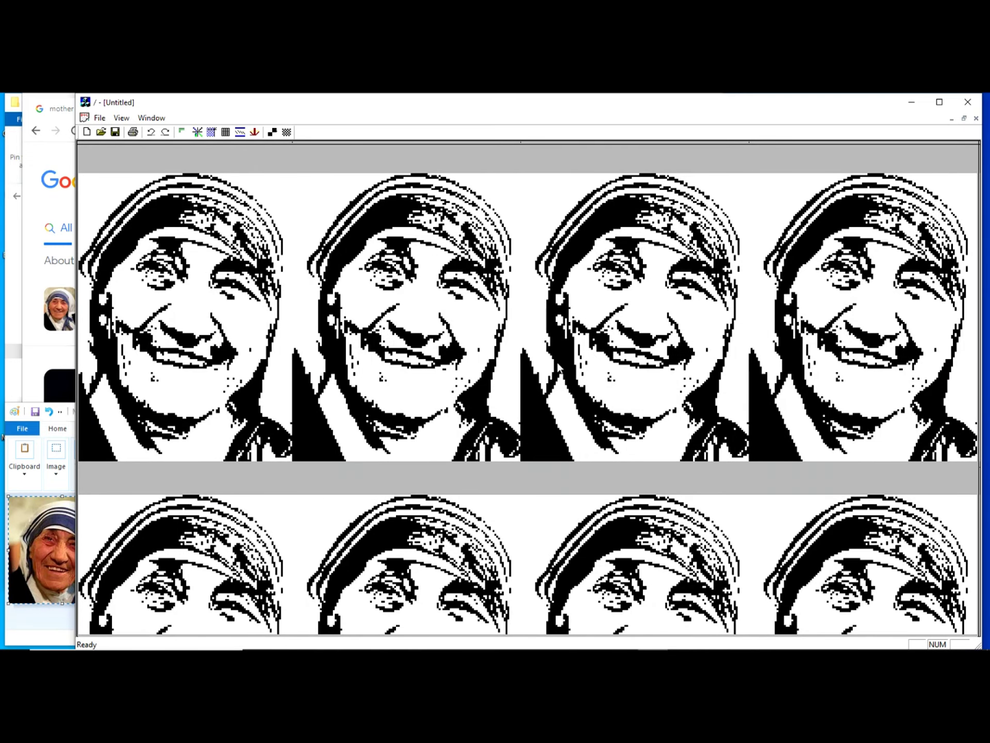
Review the exported draft's weft sequence in Loom Help, advancing to shot 6, and return to the draft view.
click(254, 133)
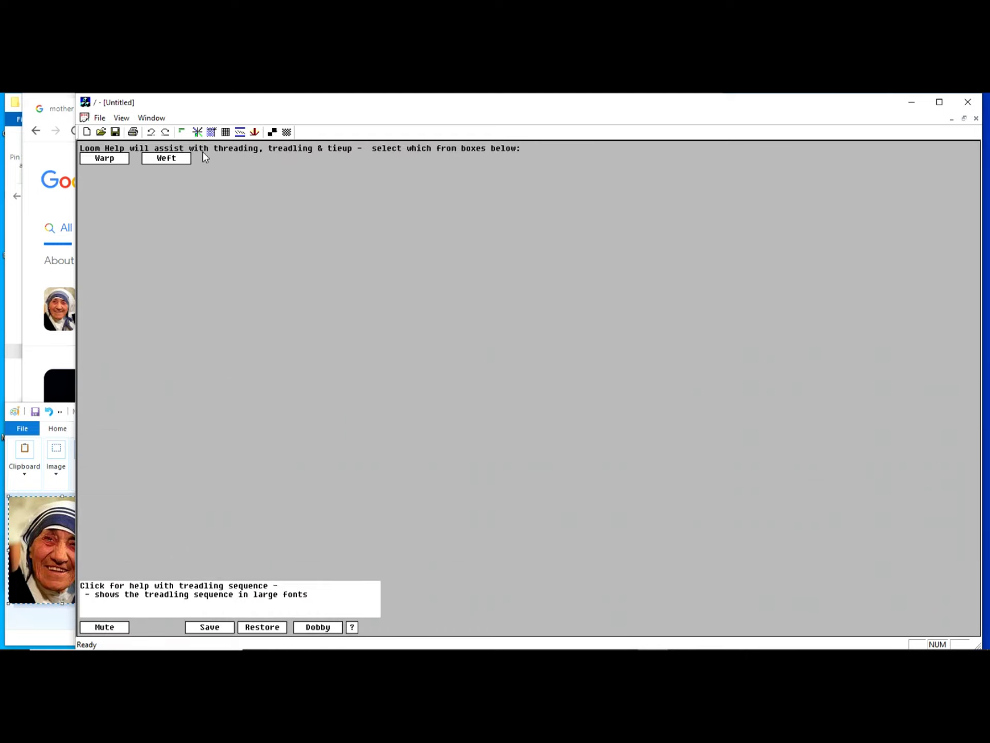
click(163, 160)
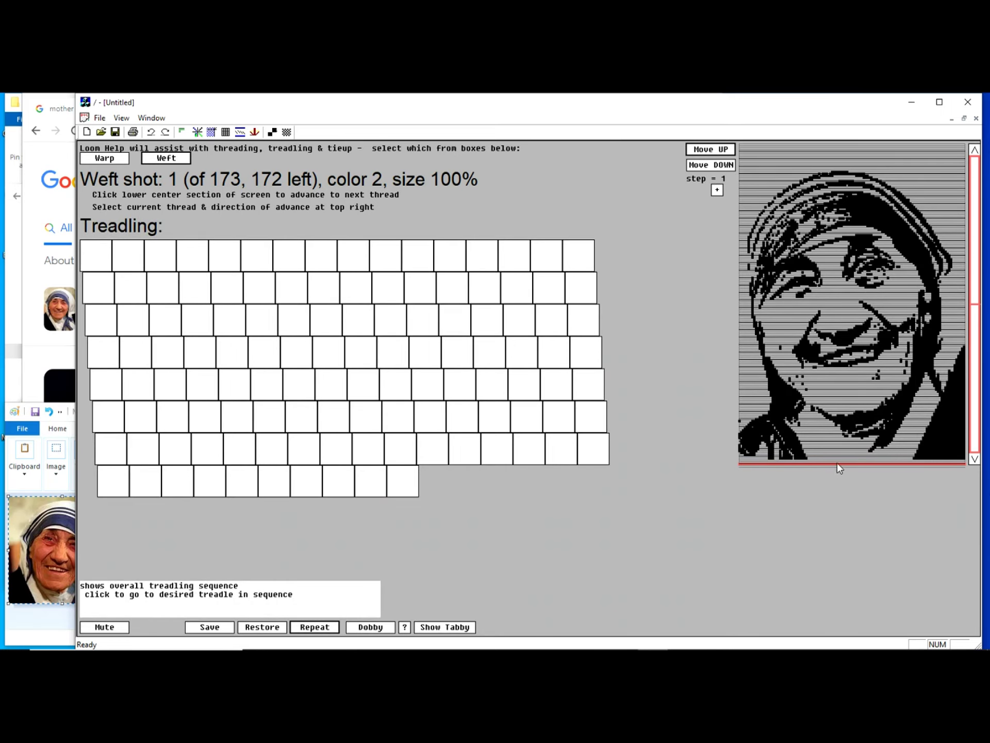
click(552, 526)
click(553, 526)
click(556, 529)
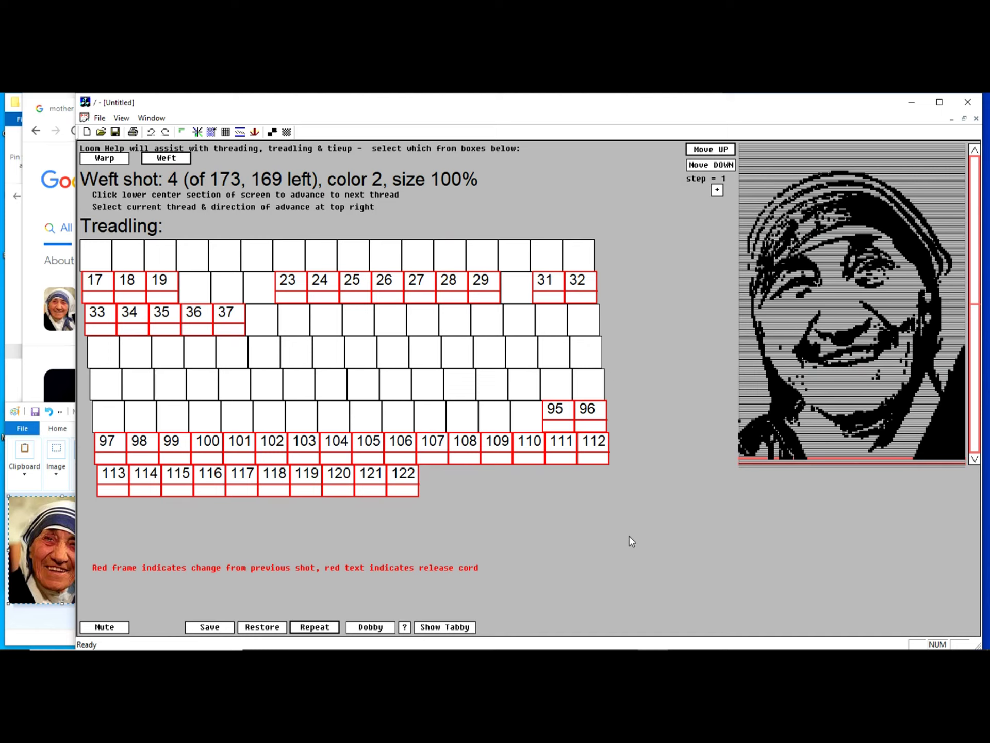
click(636, 494)
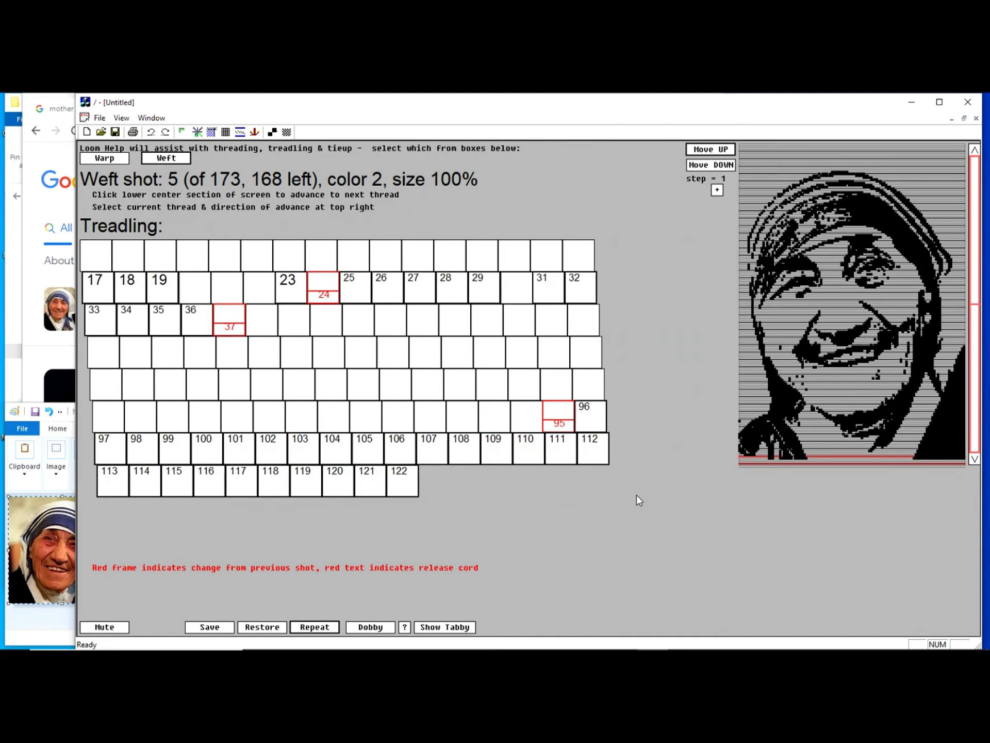
click(636, 495)
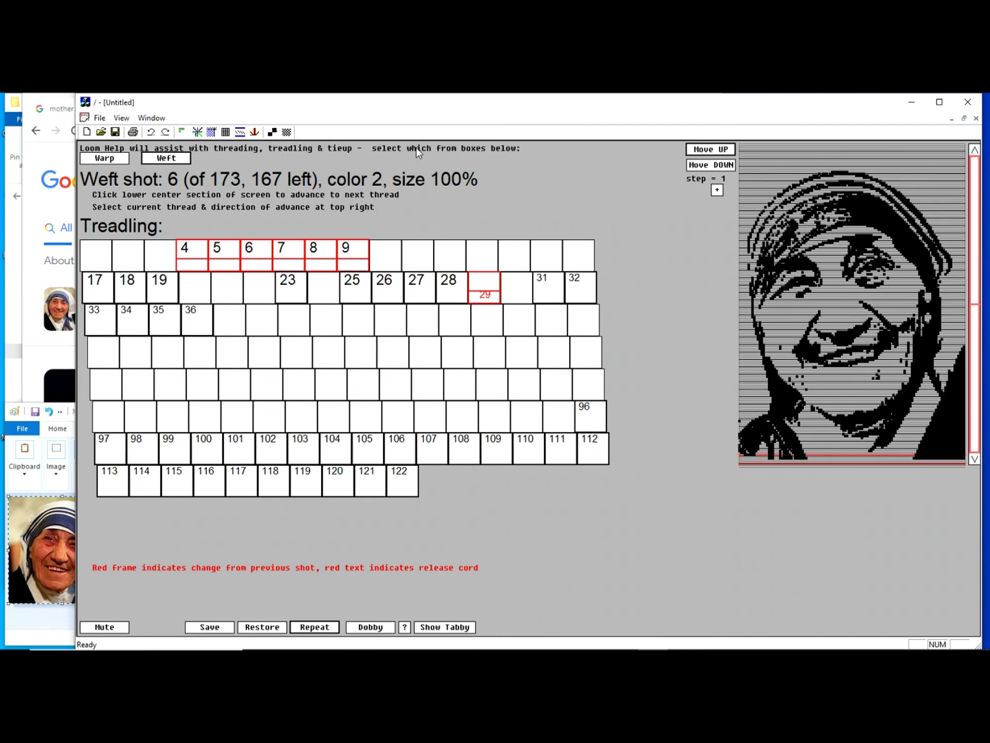
click(211, 132)
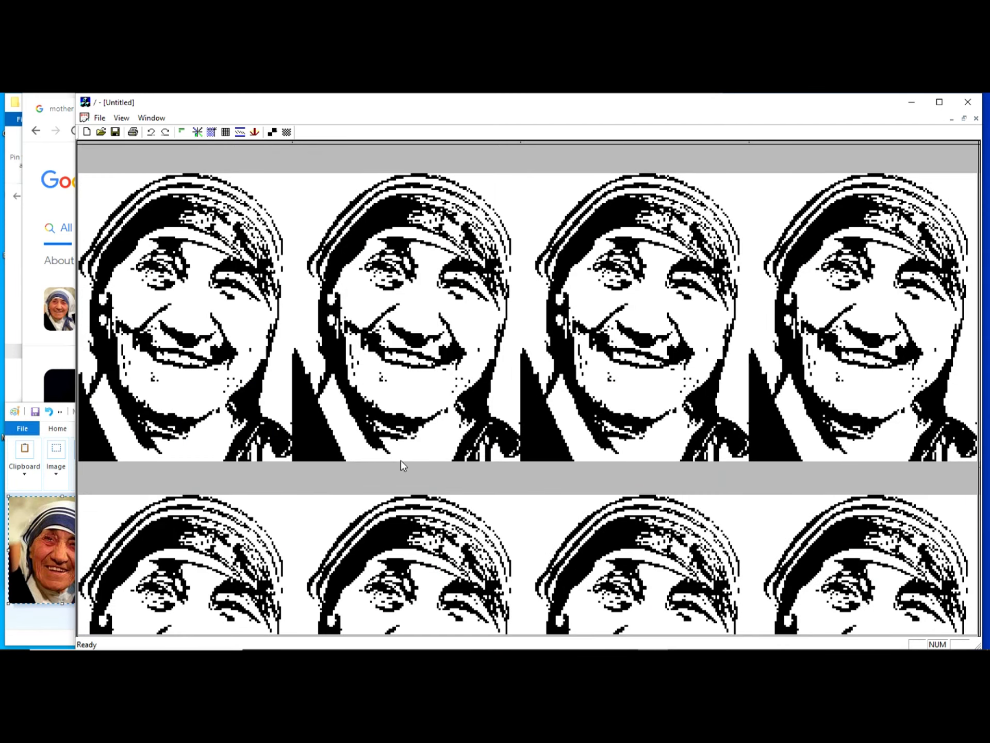
Draw two opposing 4 by 4 diagonals in the empty profile grid, copying one as ground threading and the other, toggled, as pattern threading.
click(225, 132)
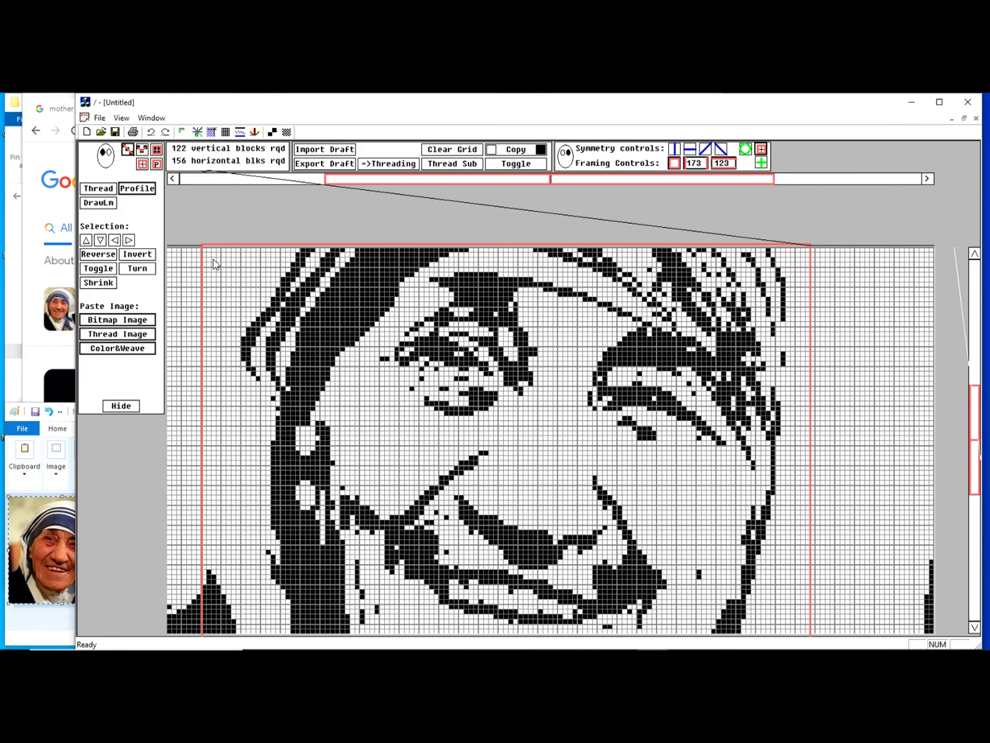
click(977, 266)
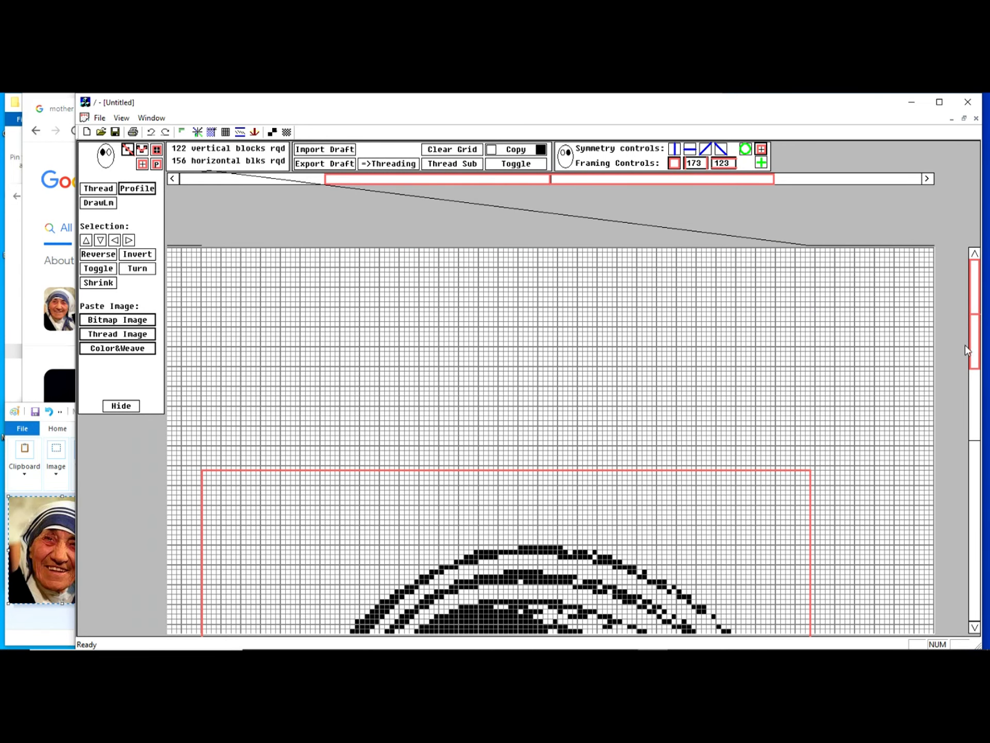
click(188, 181)
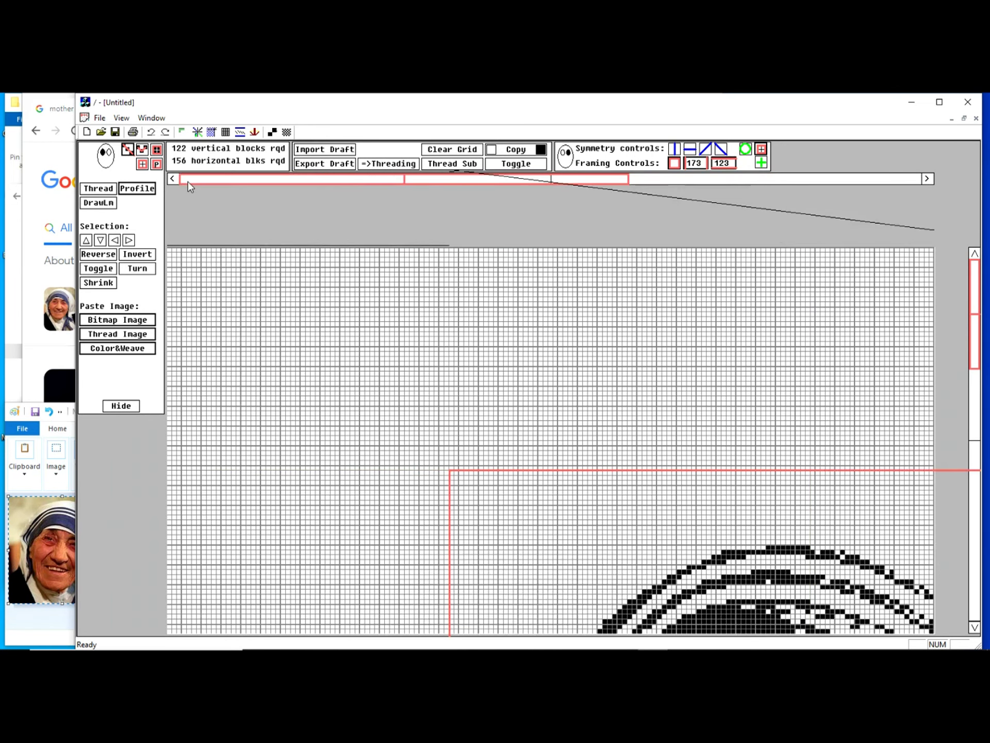
click(203, 277)
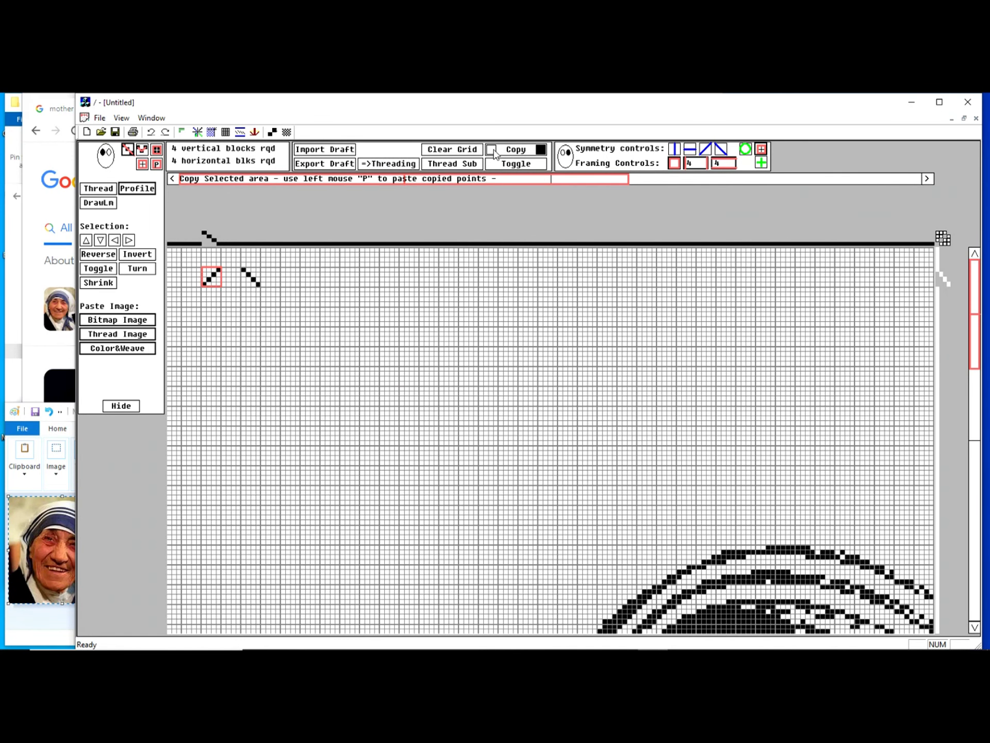
click(247, 276)
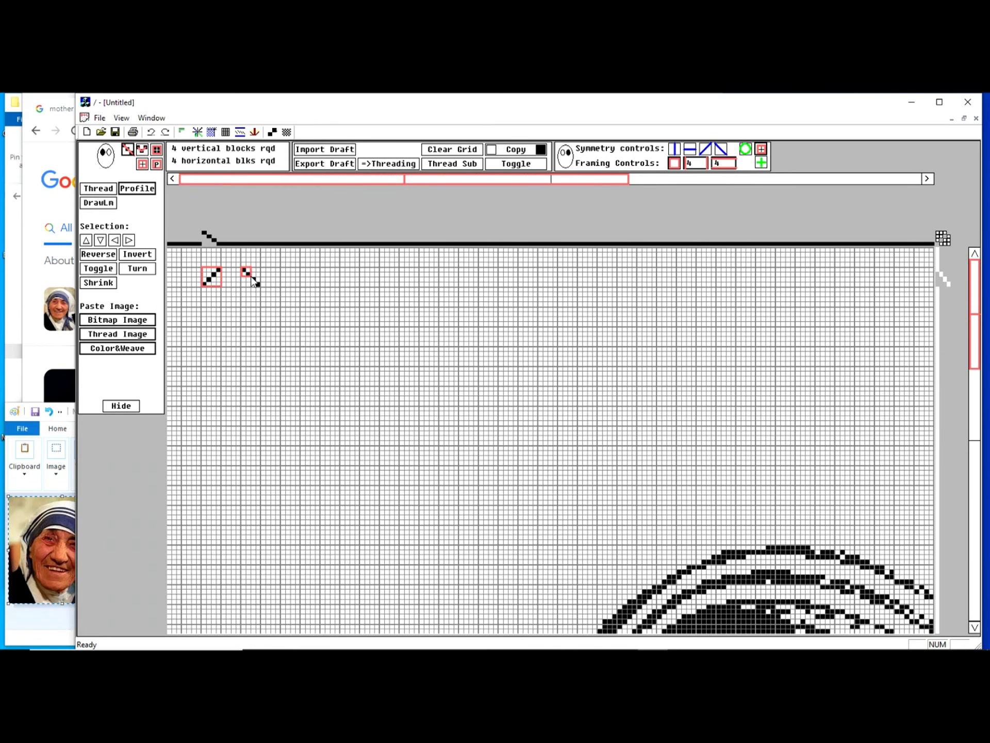
click(111, 273)
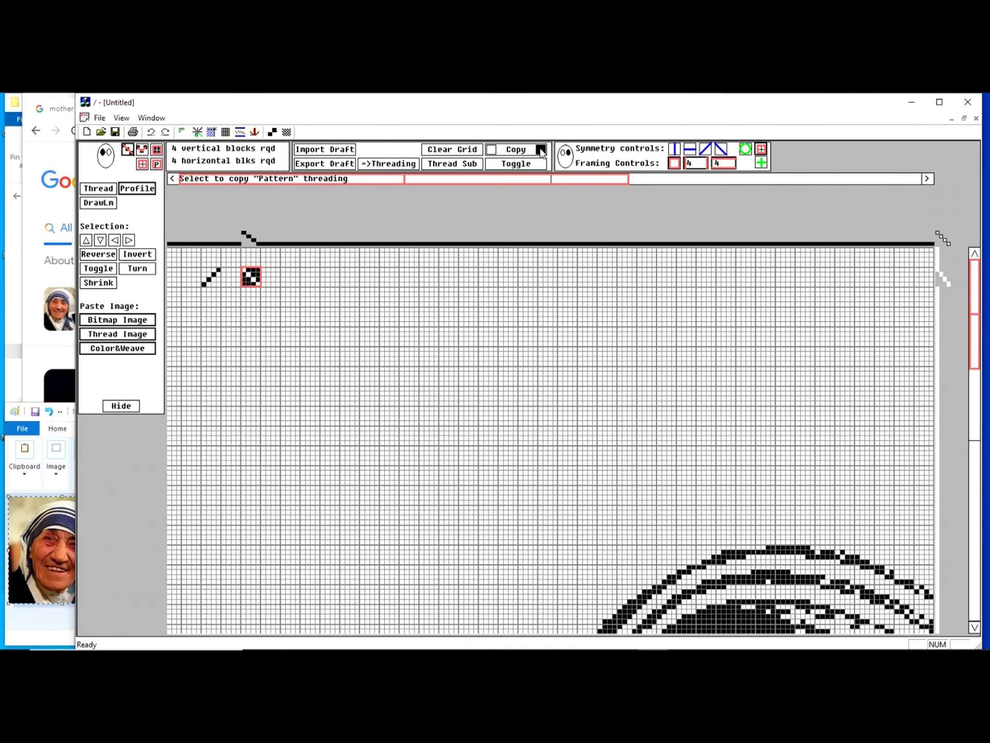
Frame the face in a 160 by 122 block area and apply the thread substitution in drawloom mode.
scroll(531, 222, down, 2)
scroll(532, 227, down, 2)
scroll(471, 282, up, 1)
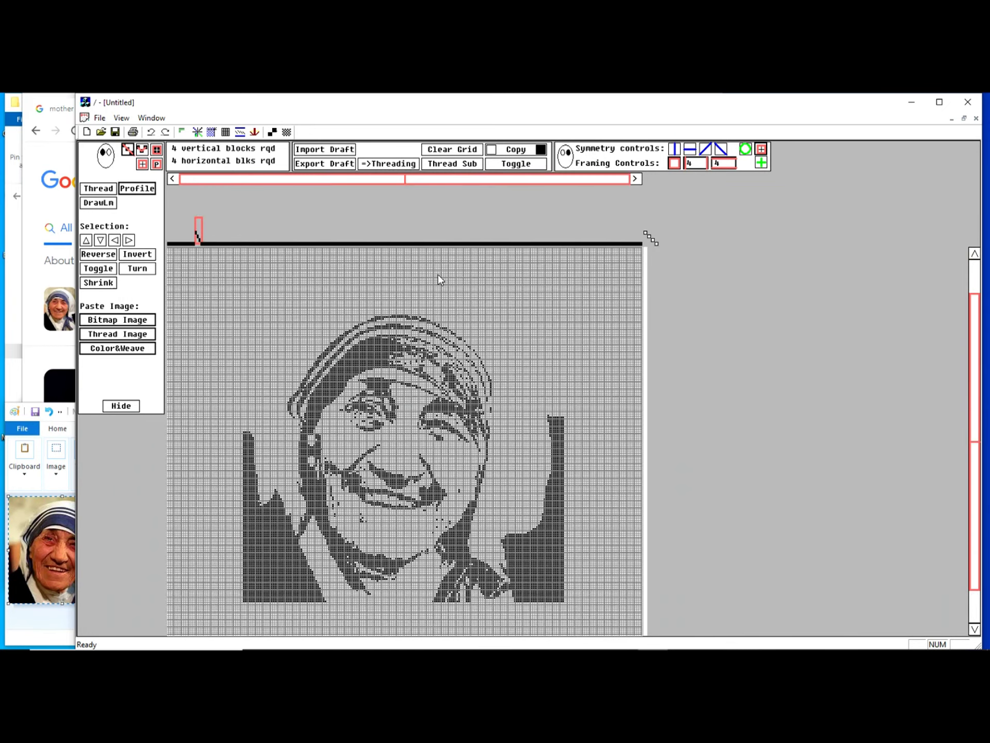
drag(284, 303, 506, 599)
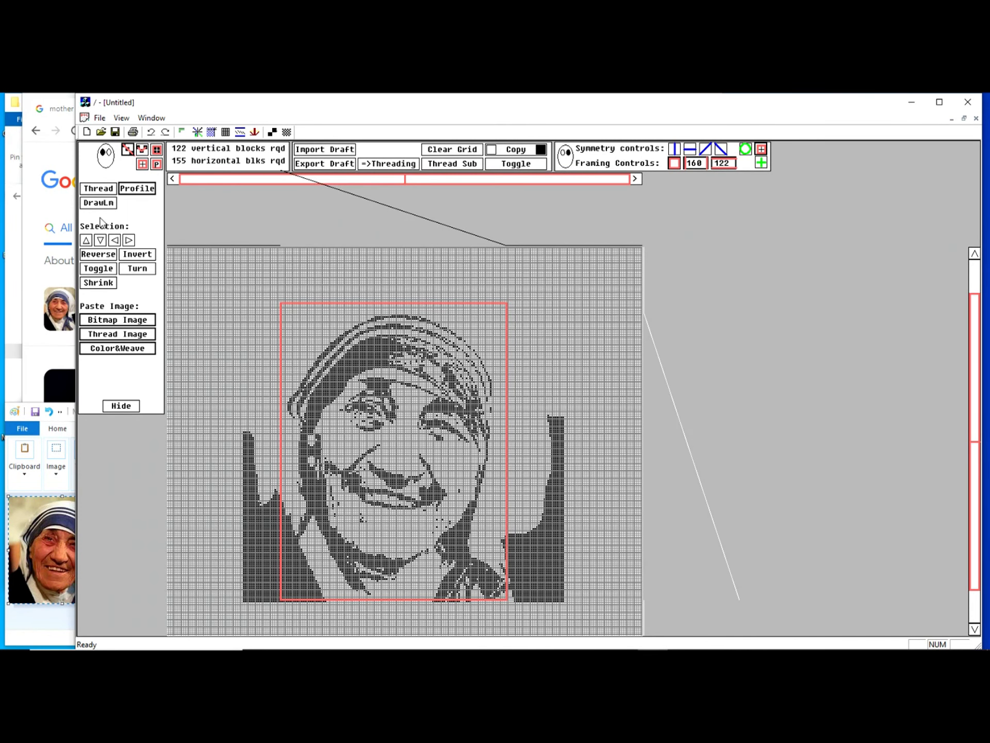
click(388, 163)
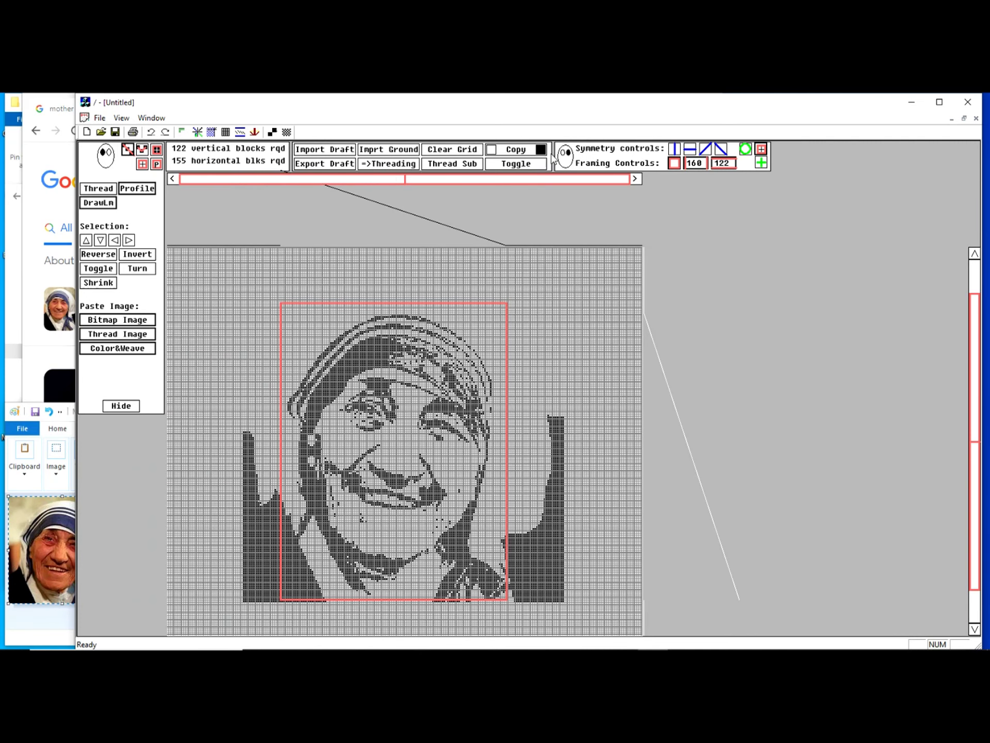
click(453, 165)
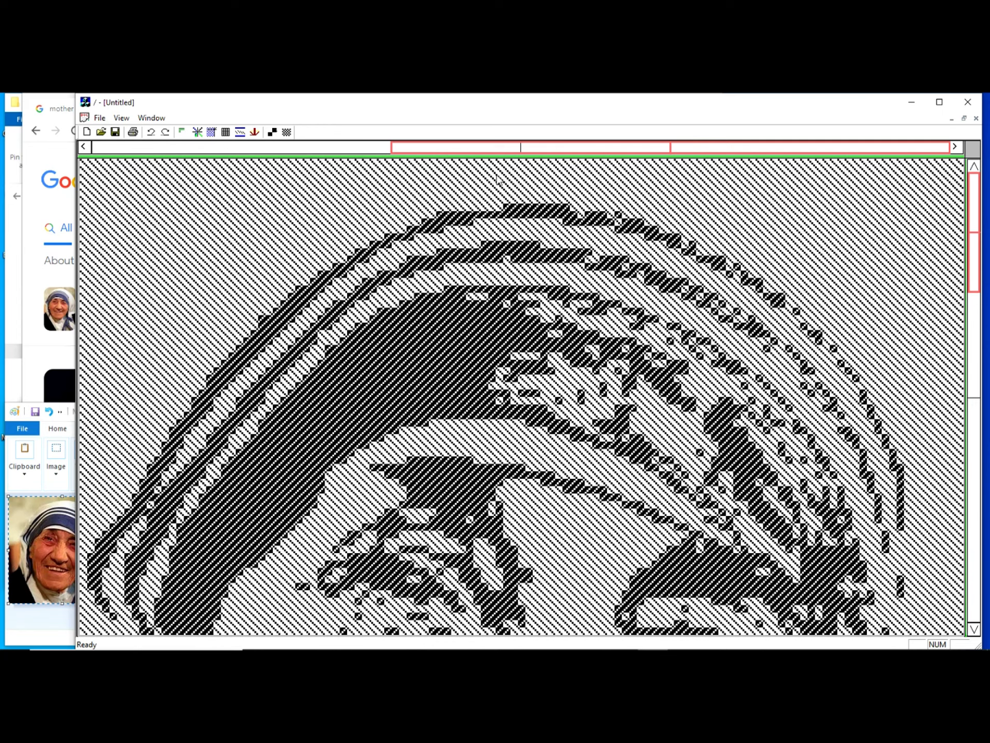
scroll(503, 198, down, 1)
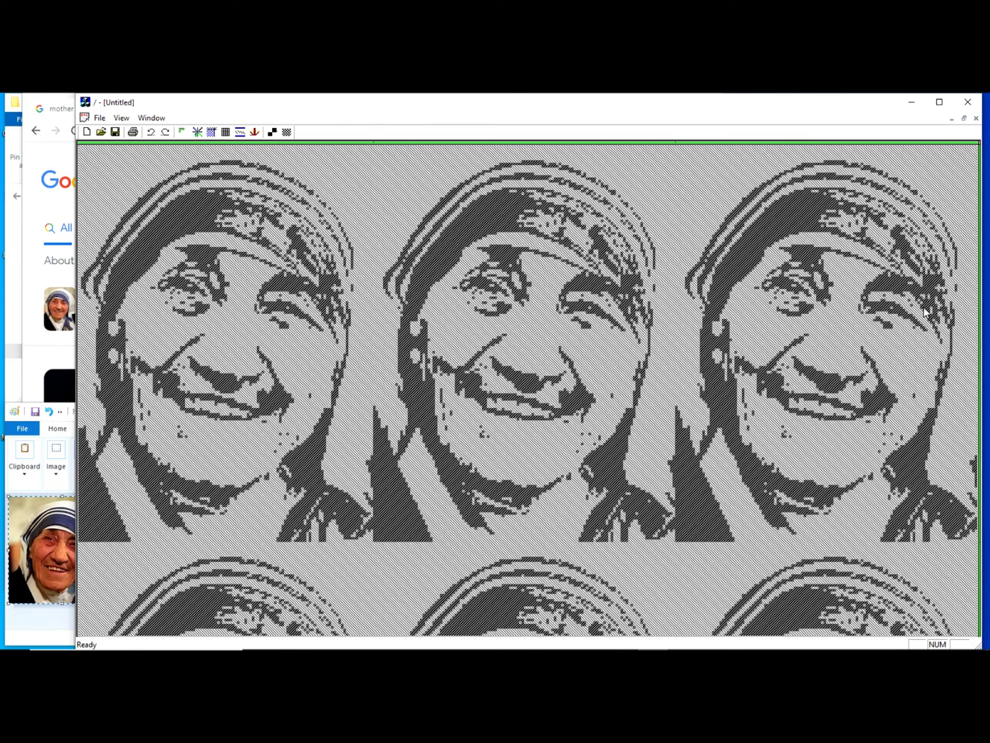
Review the drawloom weft sequence in Loom Help, advancing to shot 8 to see its draw harness cords and treadling.
click(254, 133)
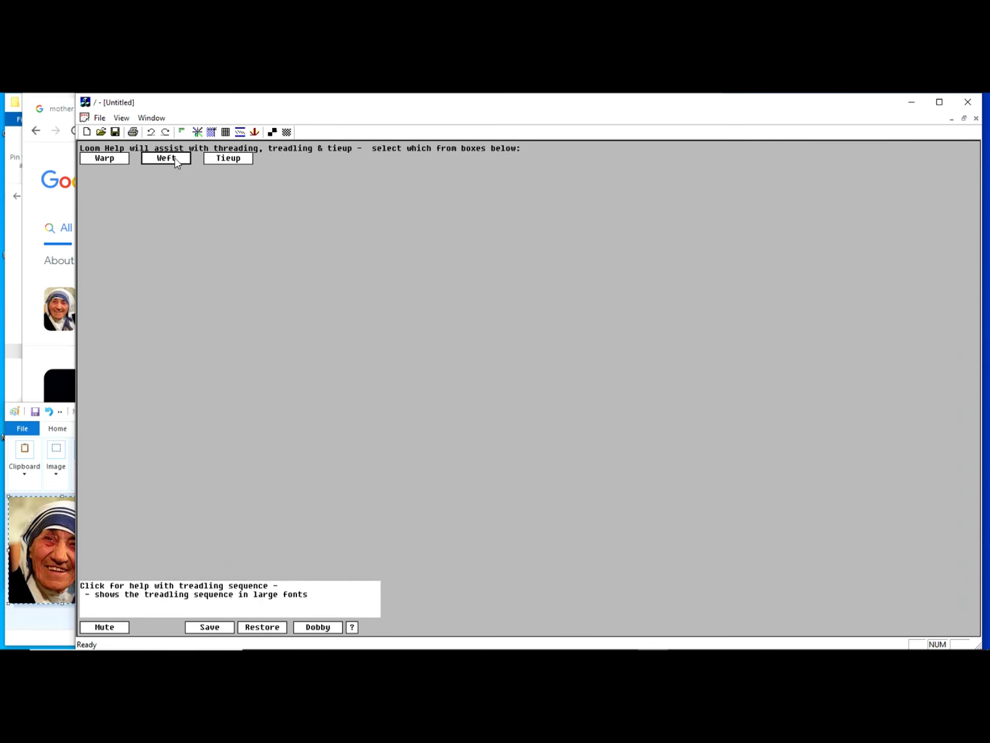
click(177, 160)
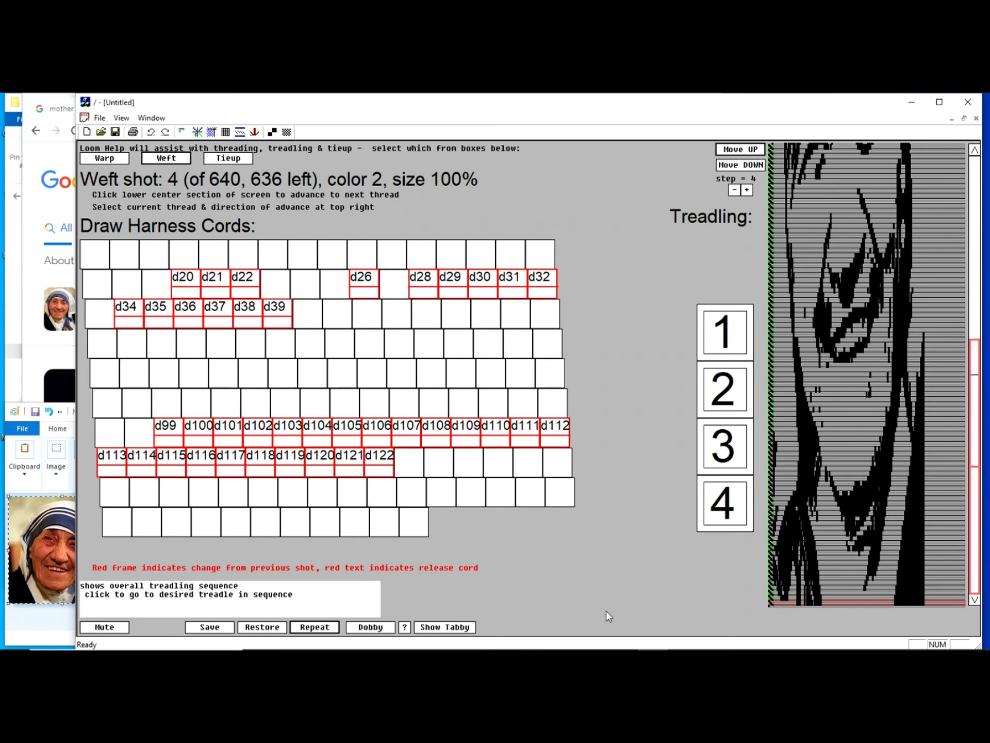
click(635, 574)
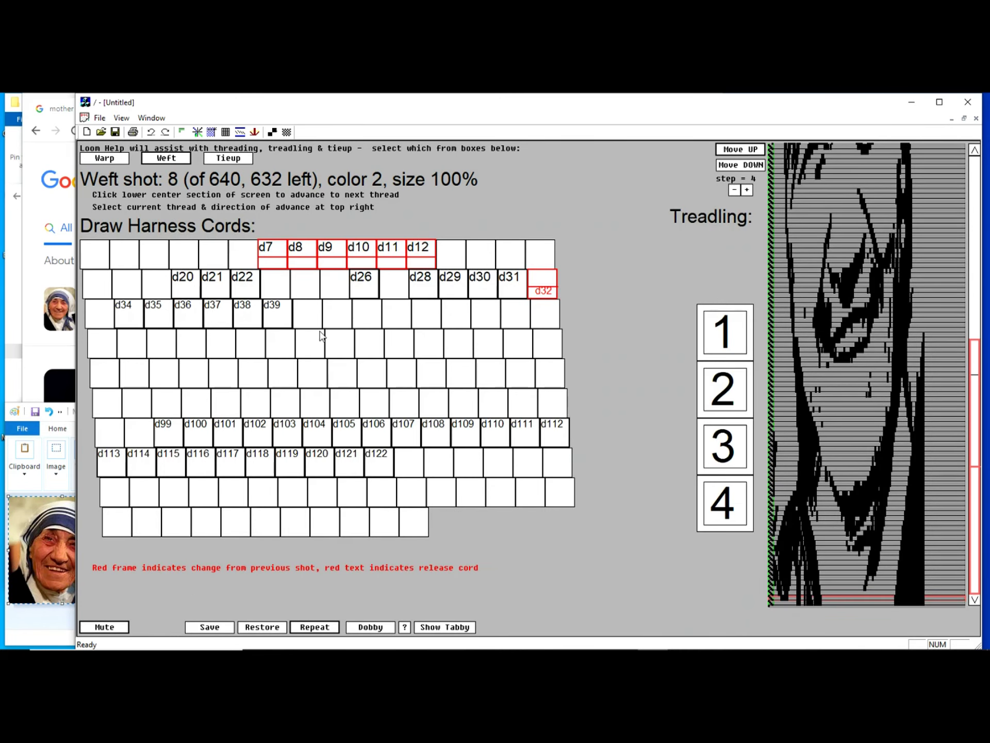
Display the substituted drawloom draft and examine its threading, diagonal tie-up and warp and weft thread counts.
click(227, 133)
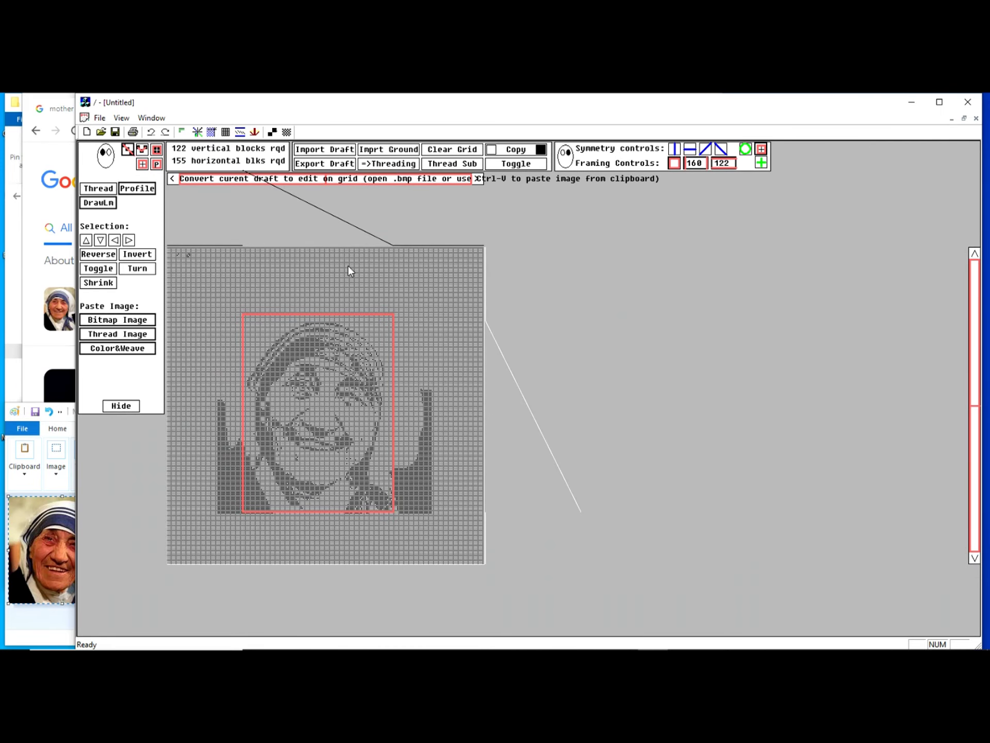
click(198, 132)
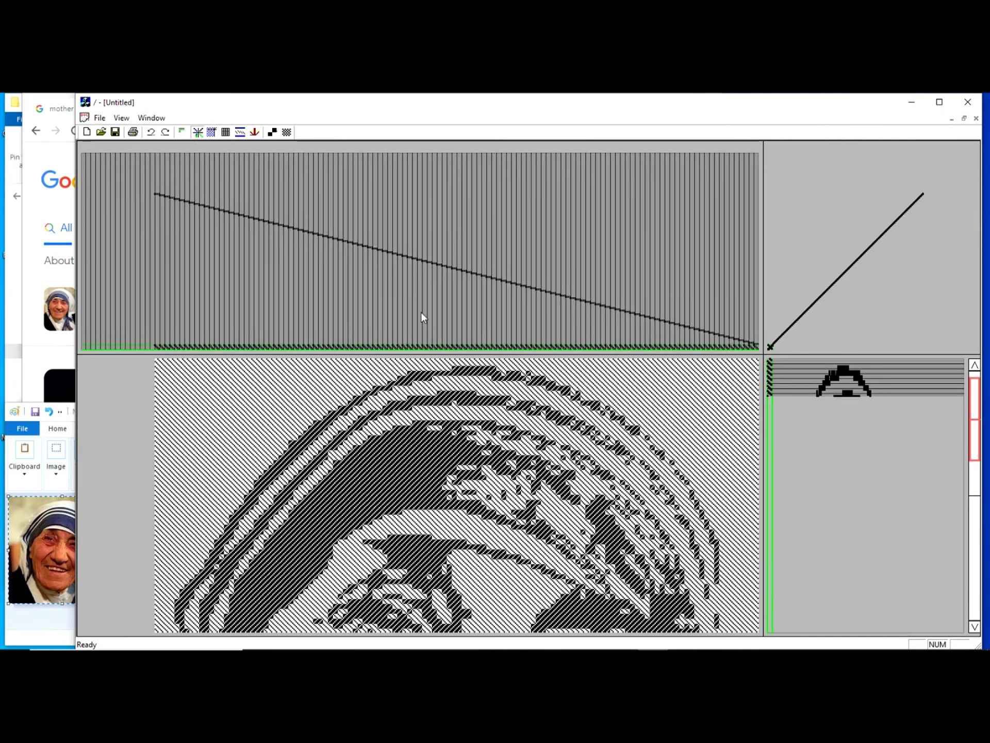
click(669, 407)
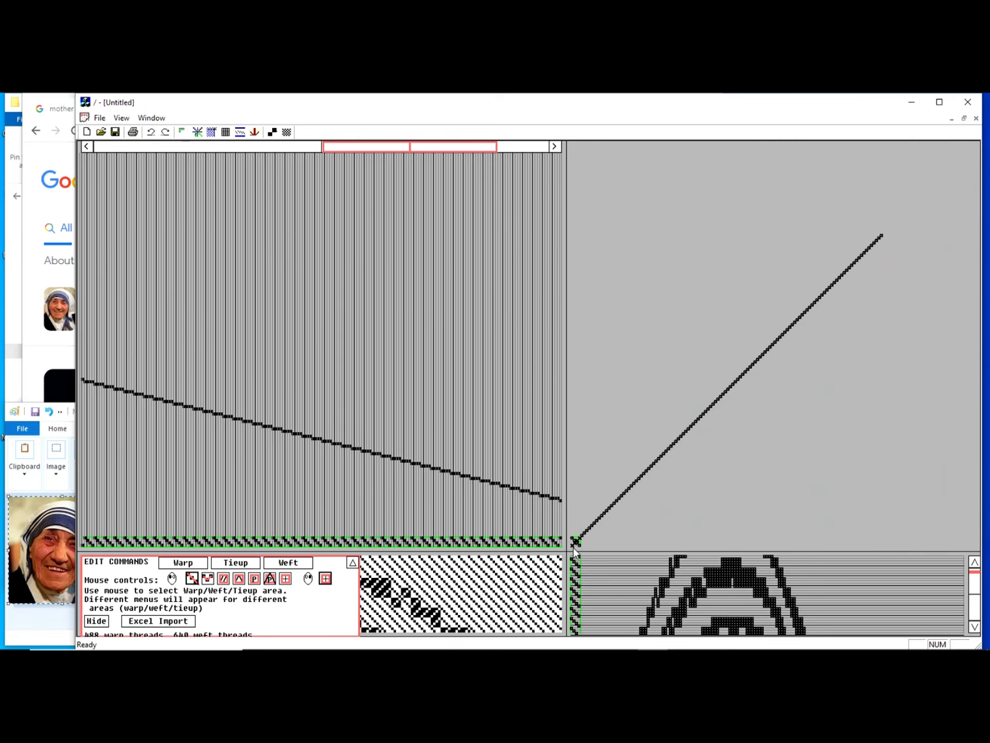
drag(573, 547, 861, 254)
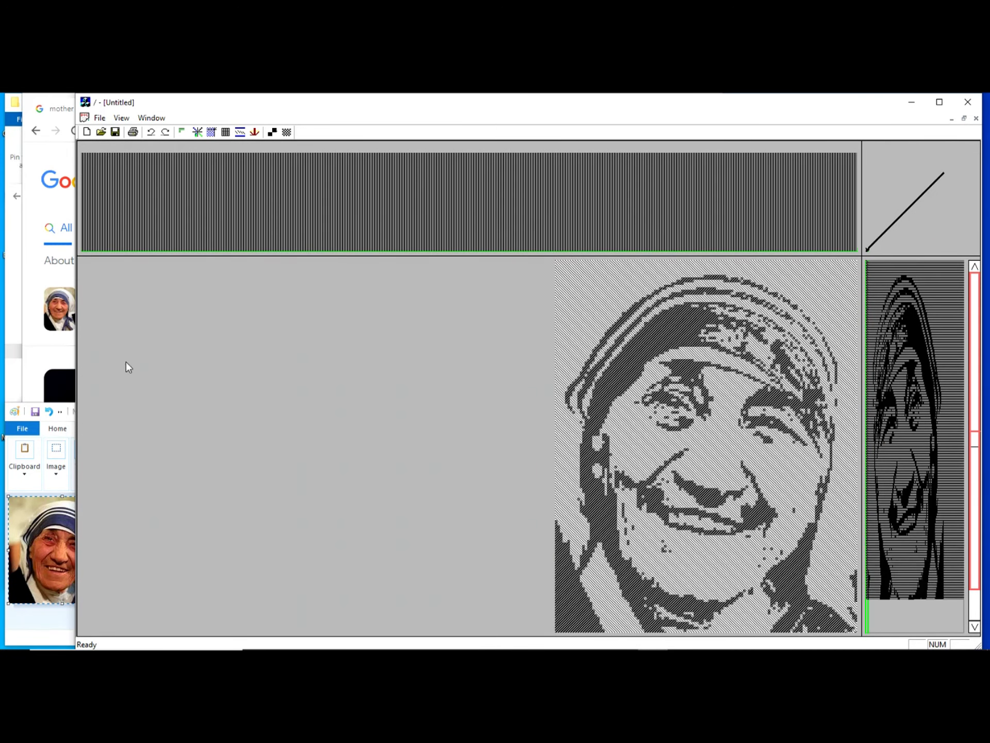
click(142, 370)
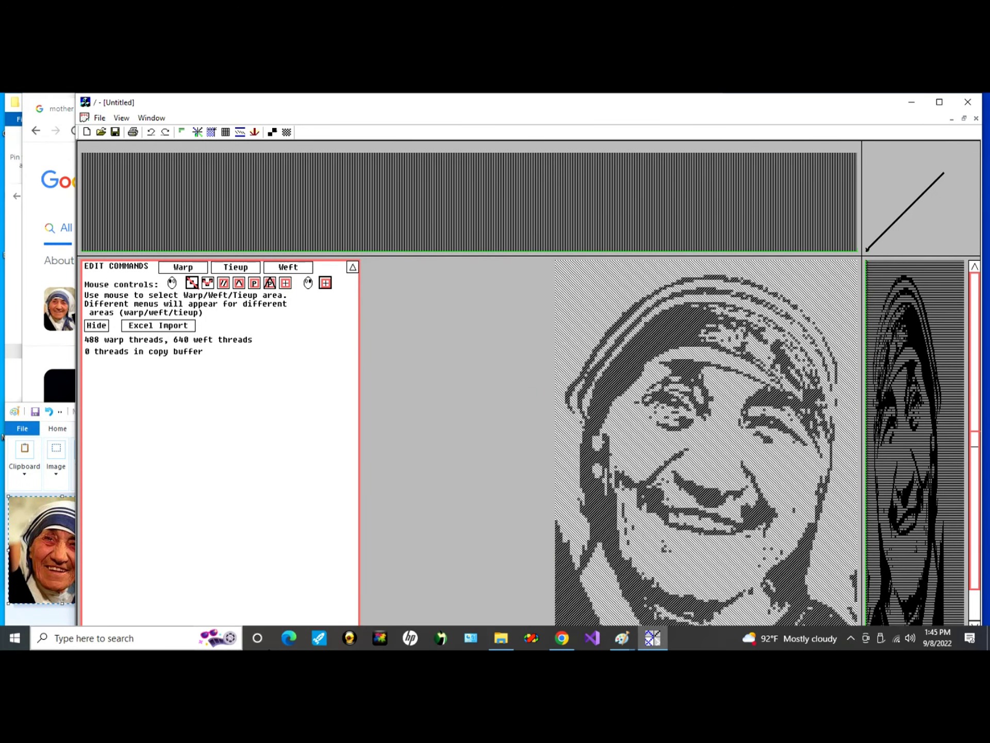
Bring up the larger BigMotherT picture in Paint, return to the empty profile grid and paste it there as a bitmap image.
click(622, 640)
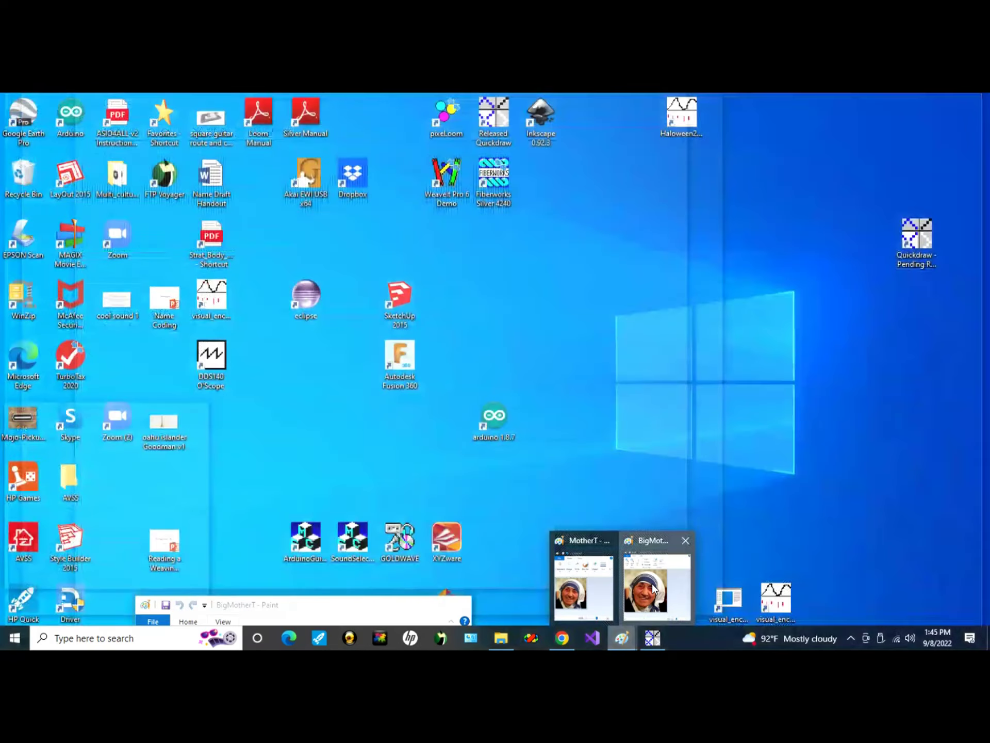
click(655, 588)
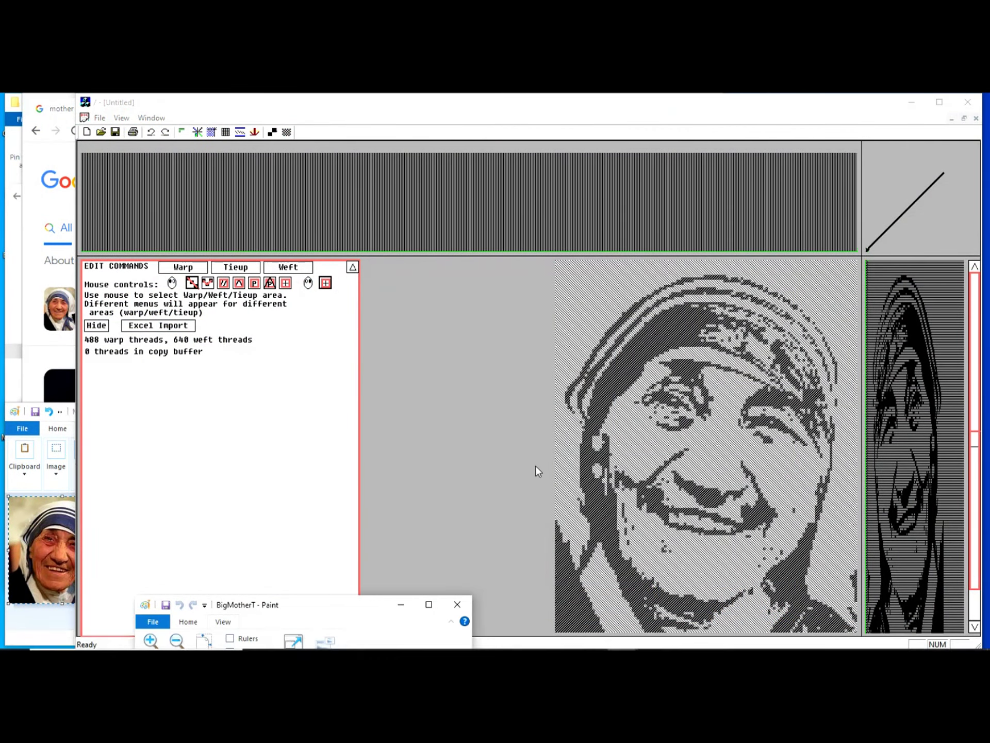
key(super+shift+Up)
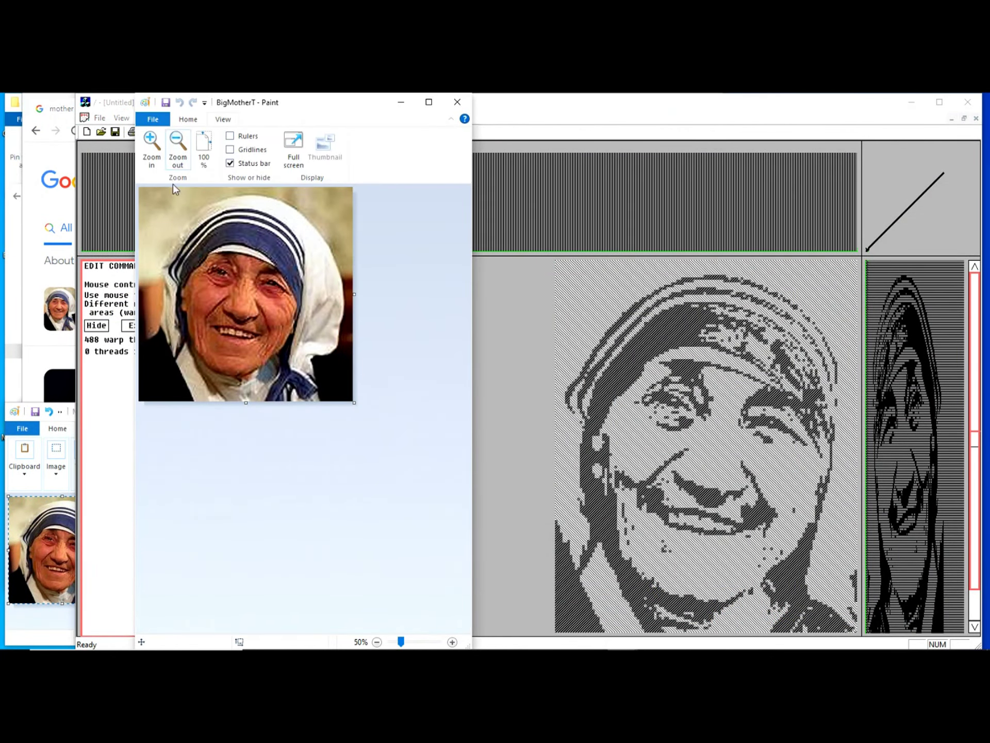
key(alt+Tab)
click(182, 264)
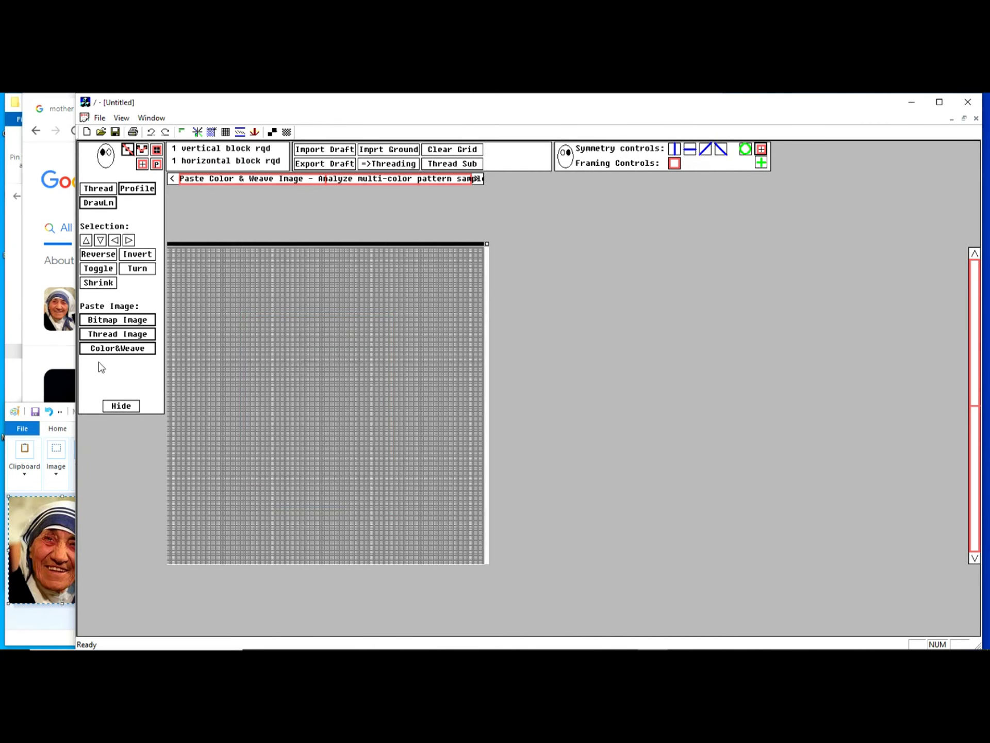
click(127, 319)
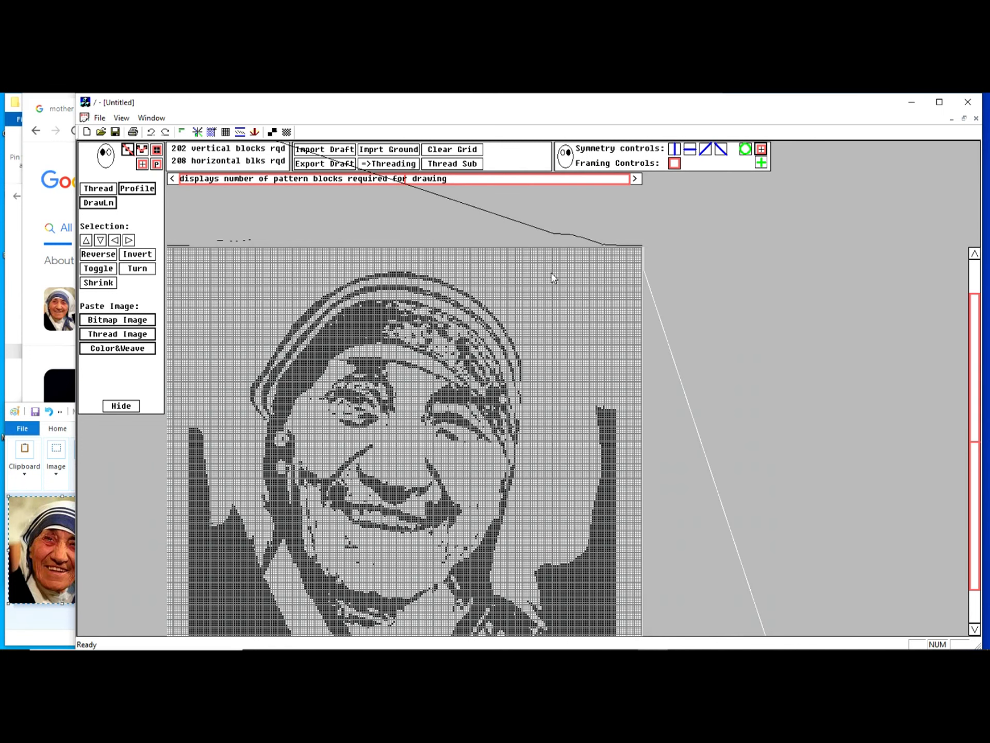
Frame the face in a 219 by 165 block area and apply the thread substitution to it.
scroll(222, 282, down, 1)
drag(213, 278, 416, 547)
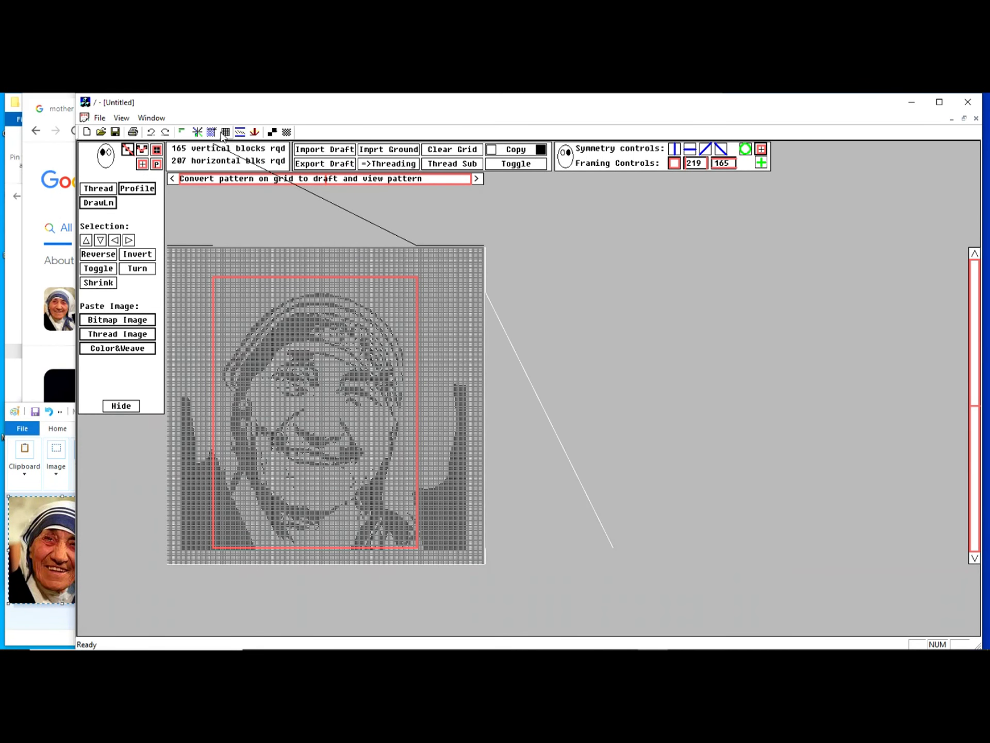
click(453, 164)
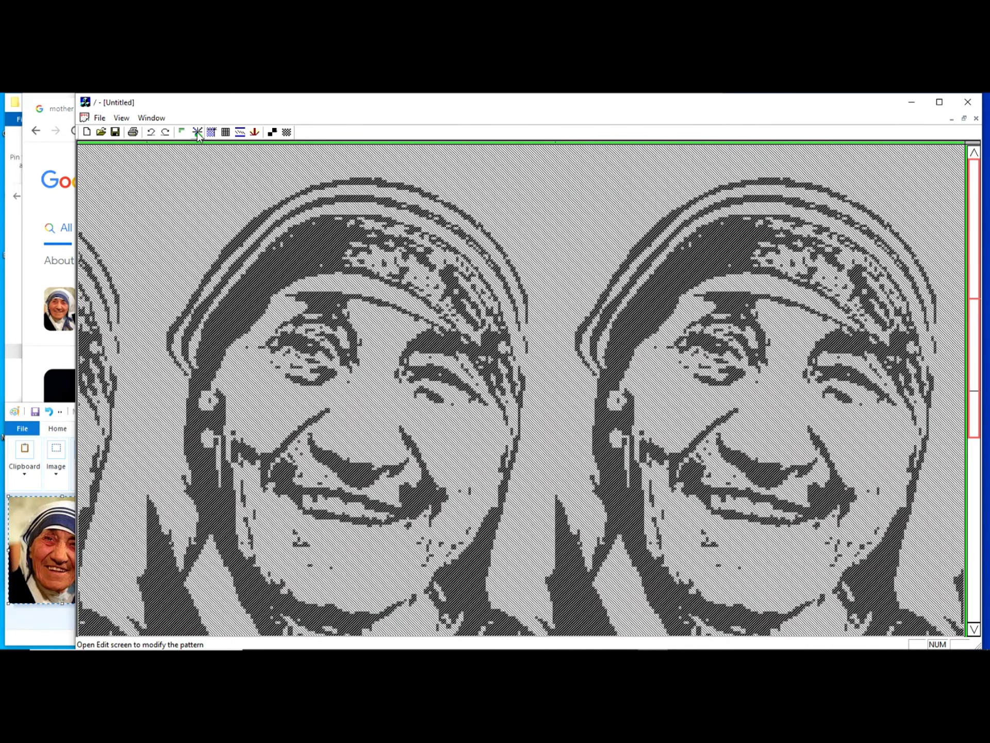
Open the substituted draft for editing and assign a smaller thread size to all warp and weft threads.
click(197, 132)
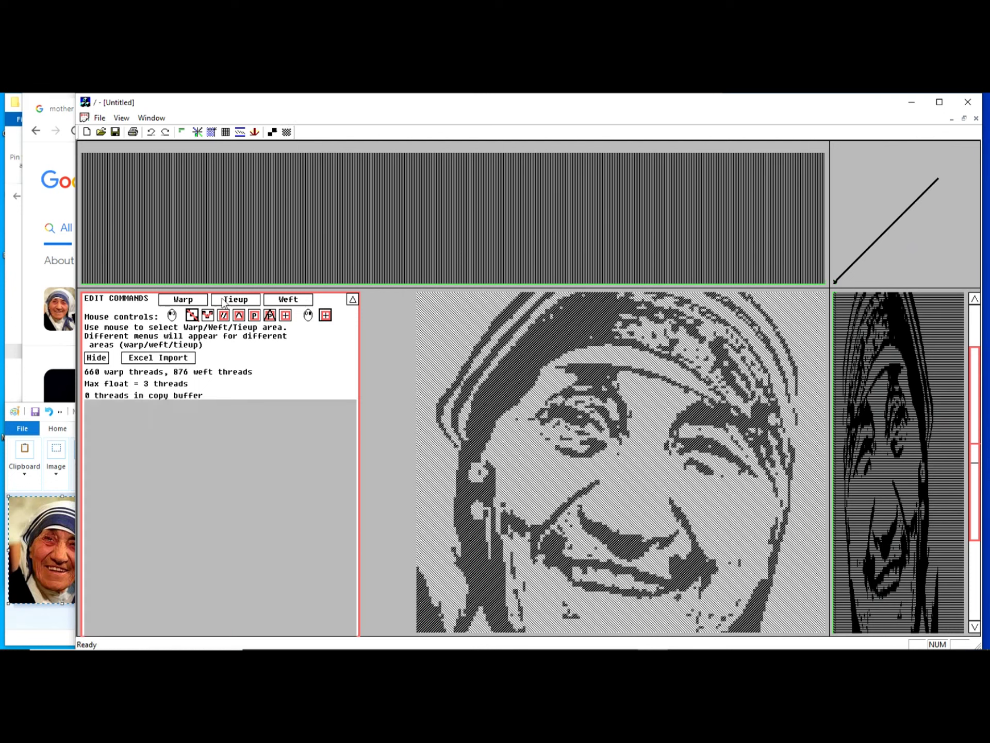
click(189, 302)
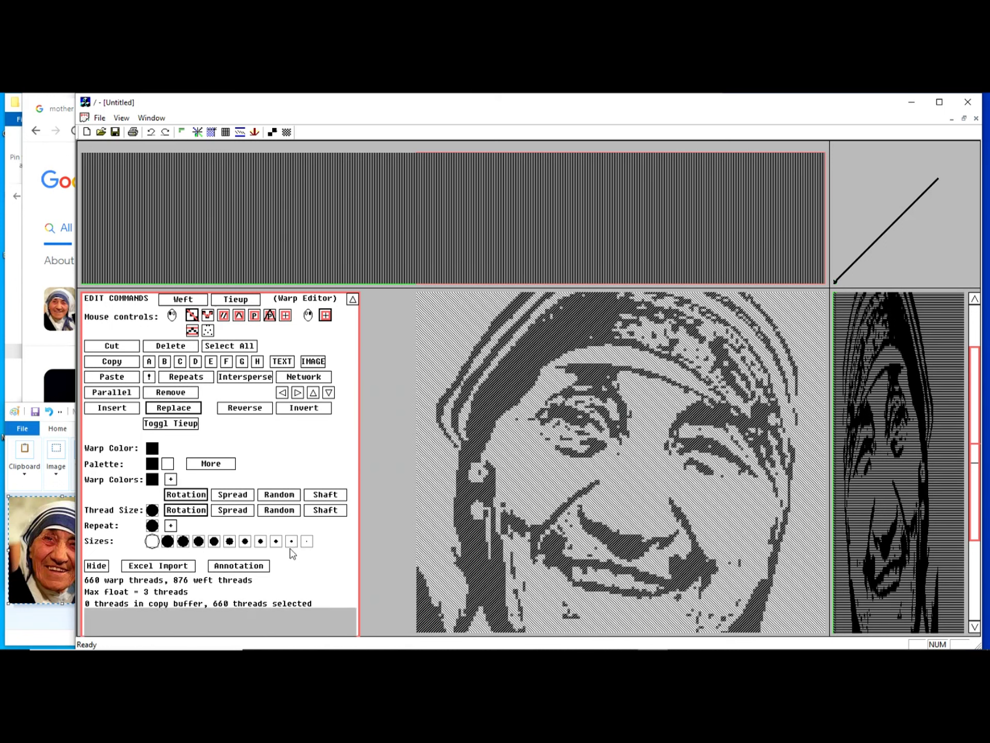
click(245, 541)
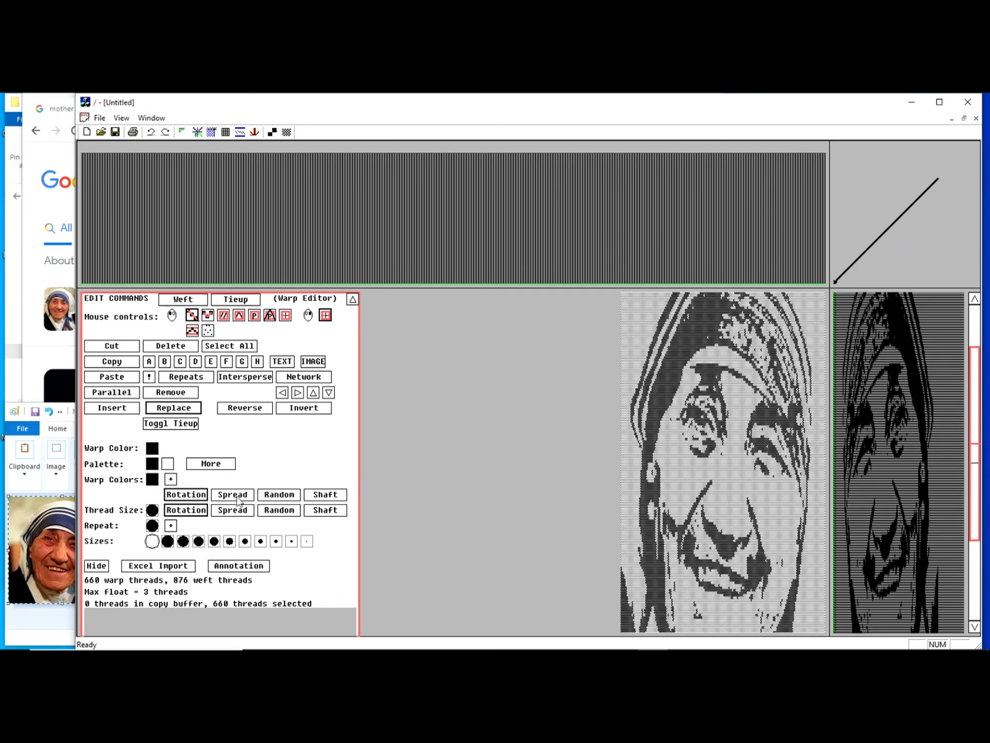
click(237, 496)
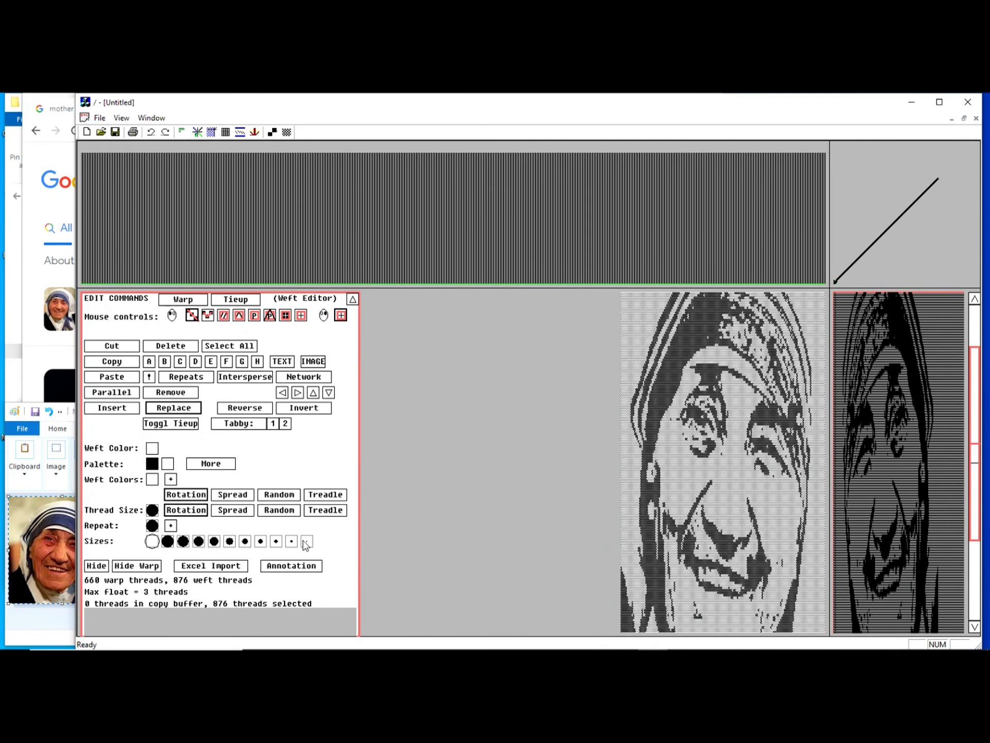
click(245, 541)
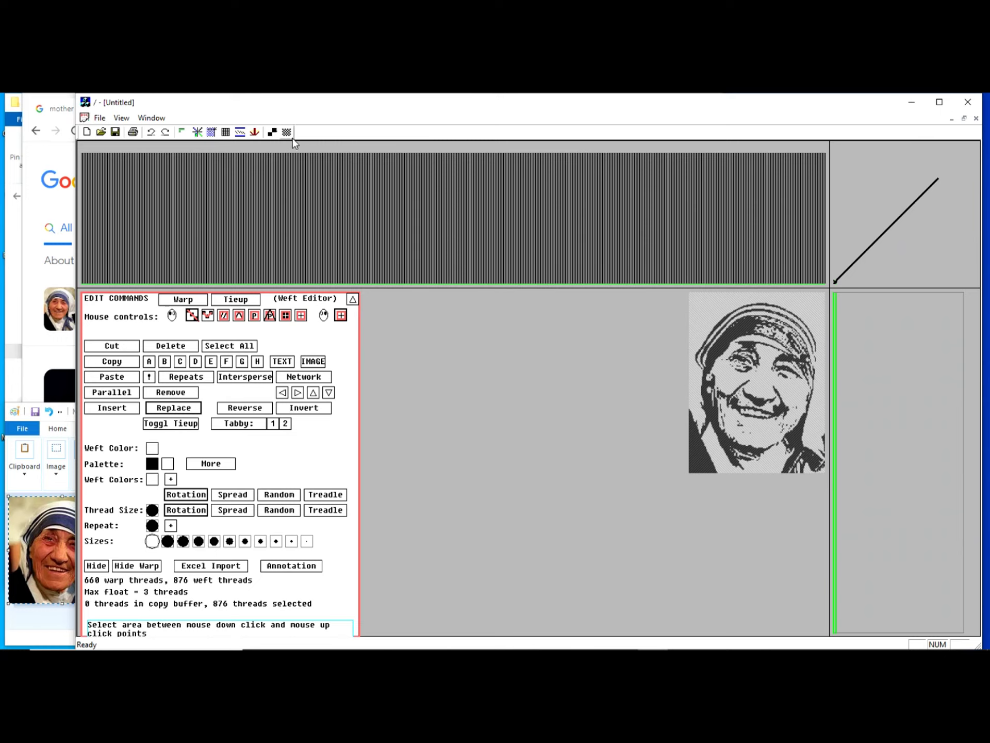
Enlarge the draft's drawdown, display the pattern view and bring the upper part of the portrait into view.
click(272, 132)
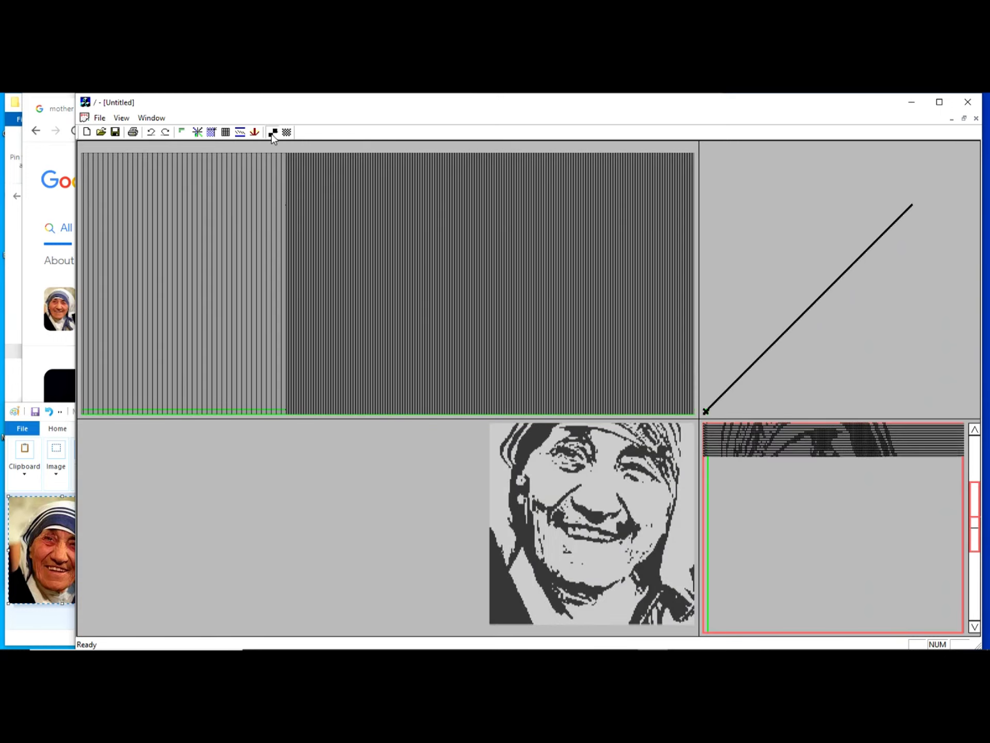
click(272, 133)
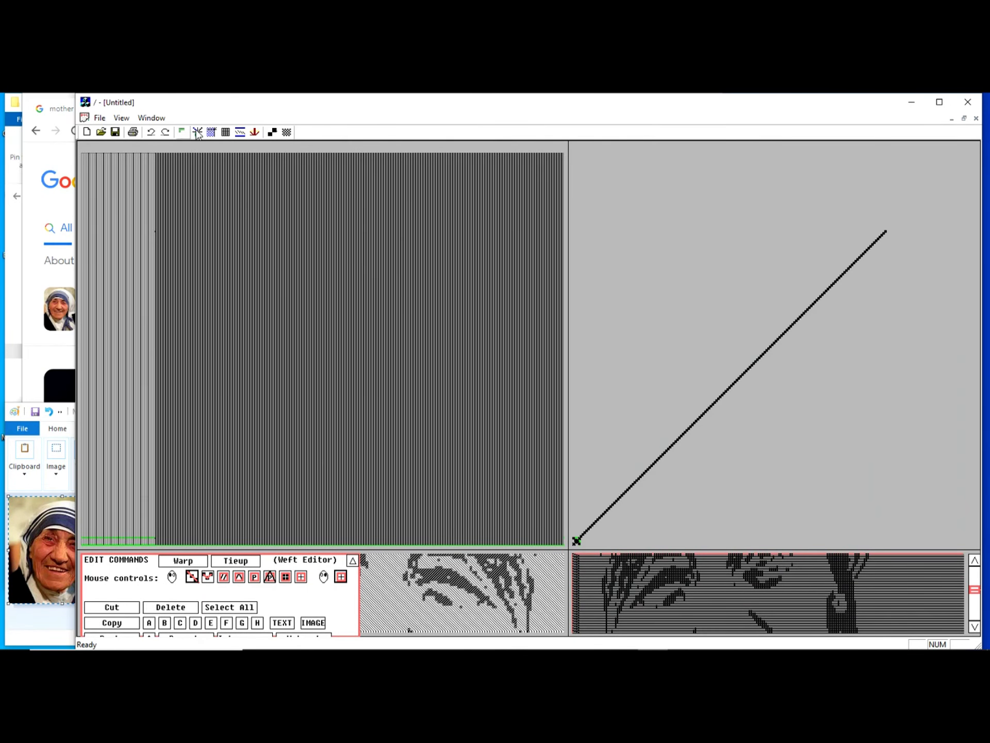
click(213, 133)
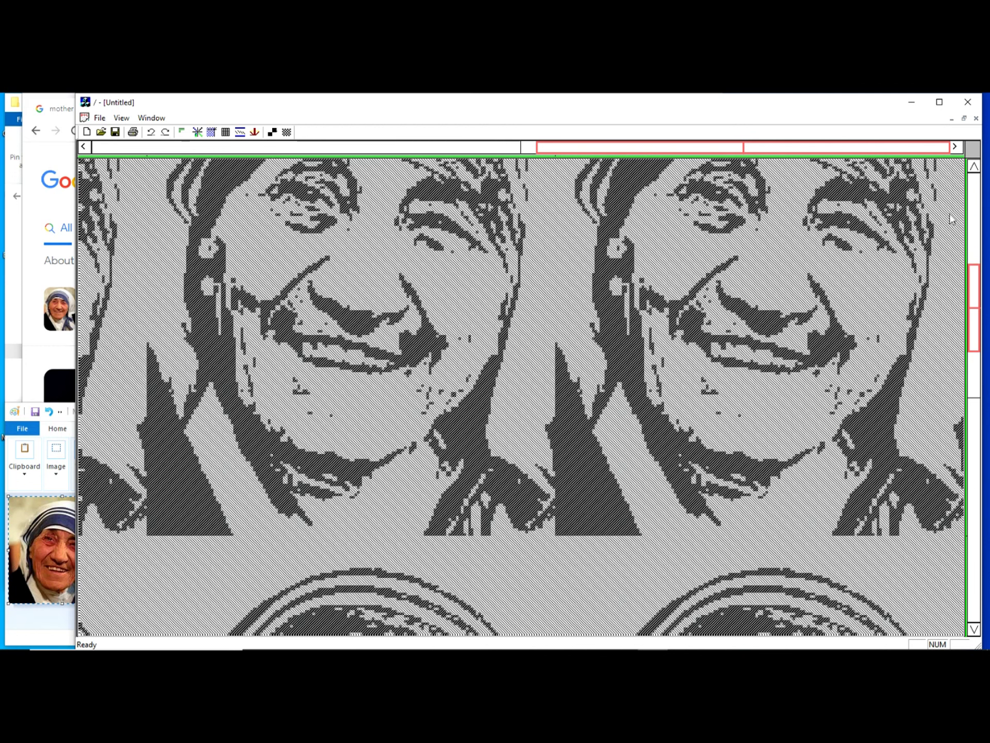
click(977, 195)
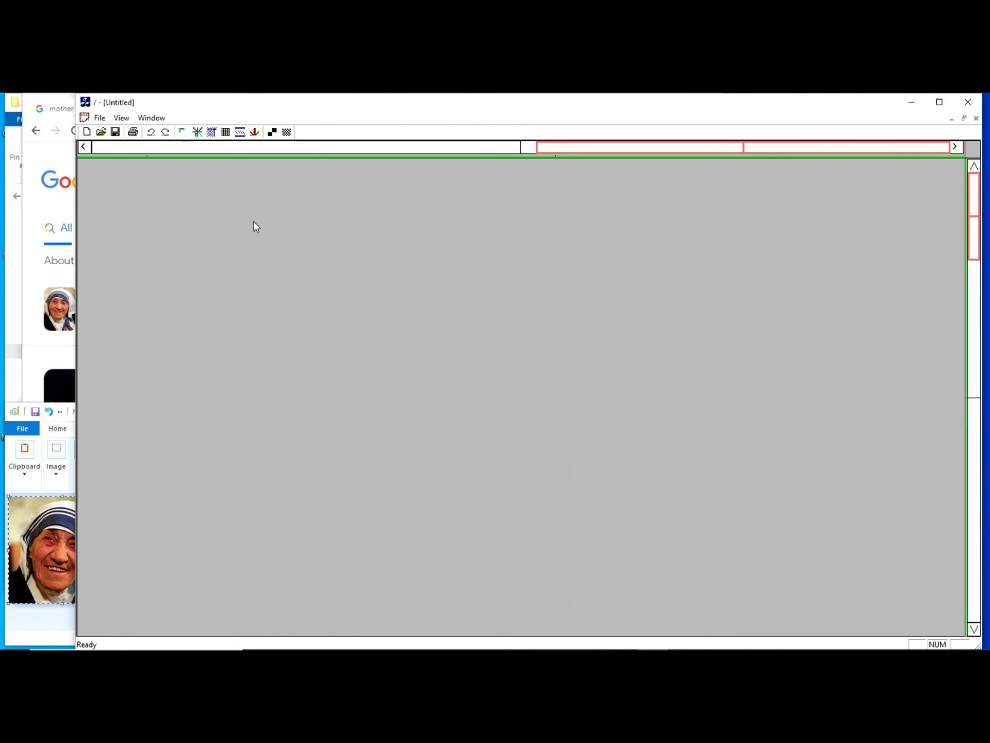
Magnify the portrait's head covering to examine the opposing twill interlacement and compare it with the blocks in the profile grid.
click(272, 132)
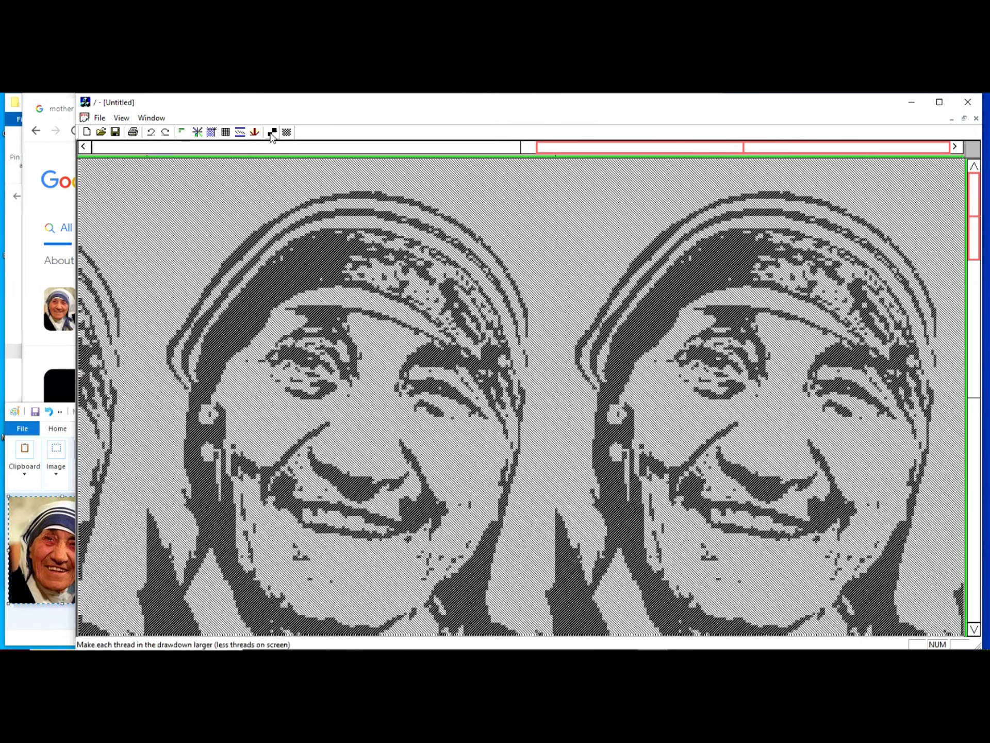
click(272, 132)
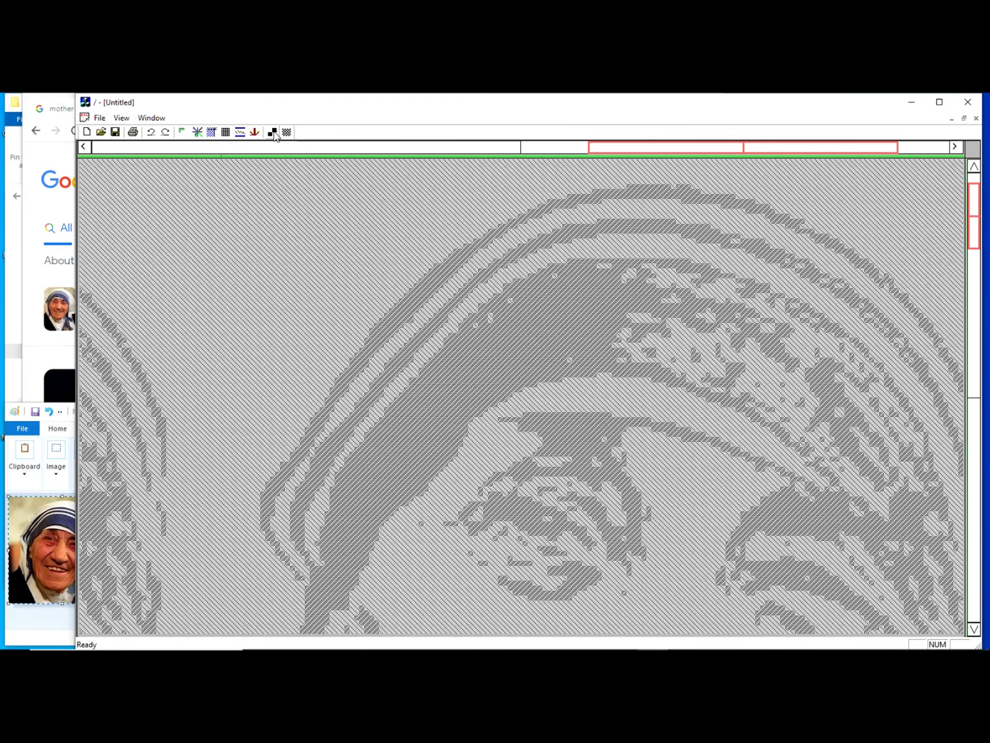
click(272, 133)
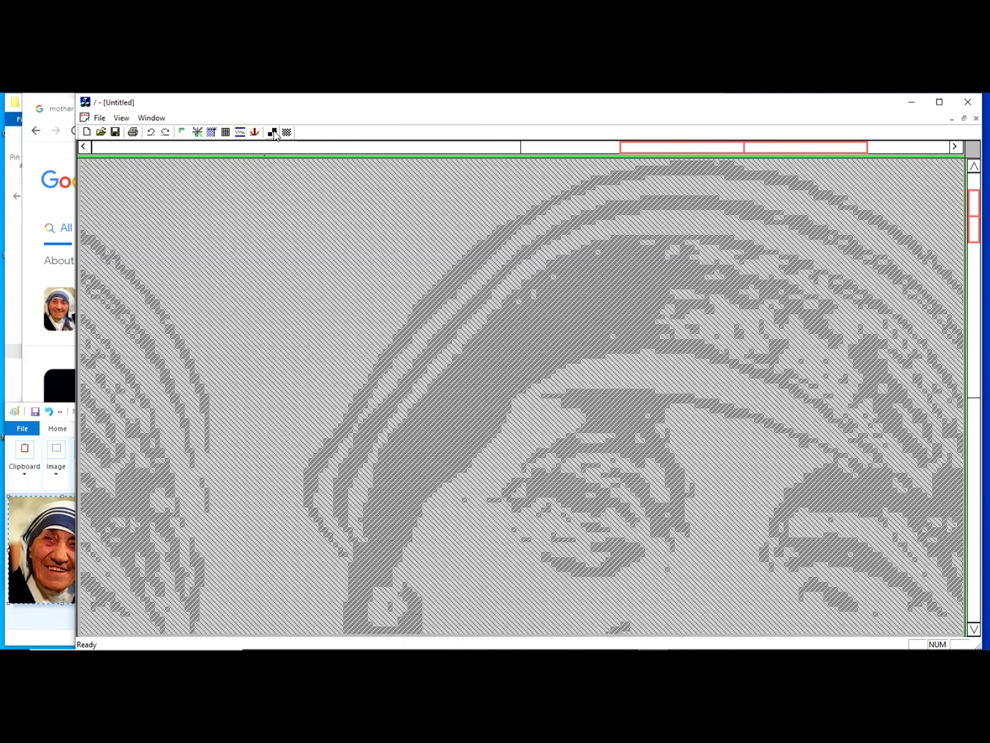
click(273, 133)
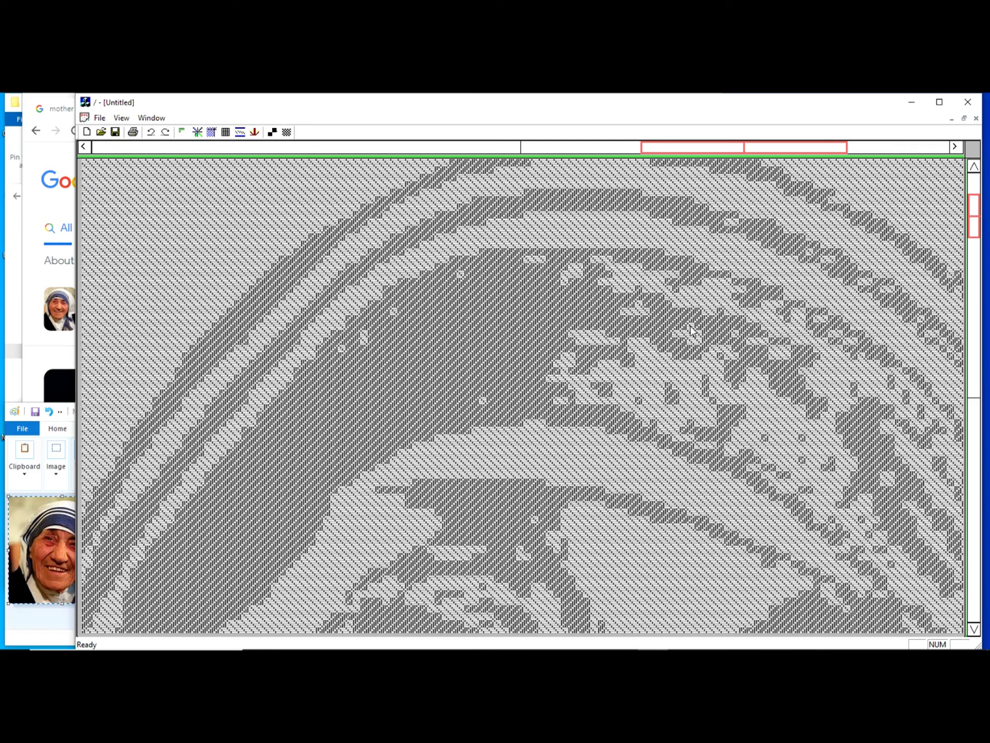
click(225, 132)
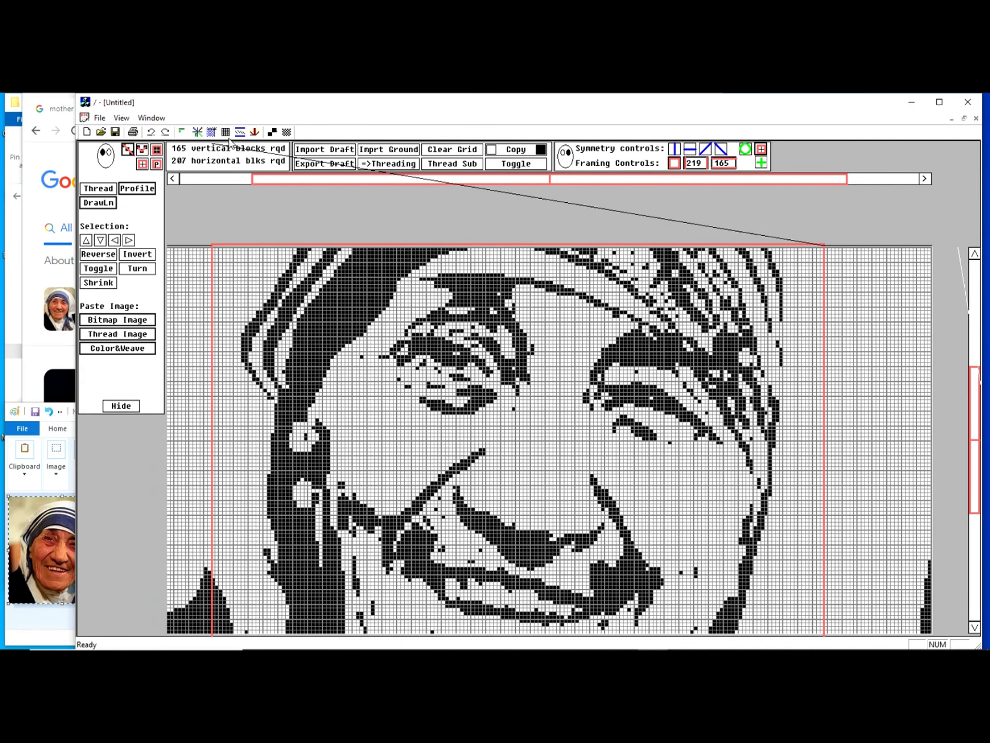
click(211, 132)
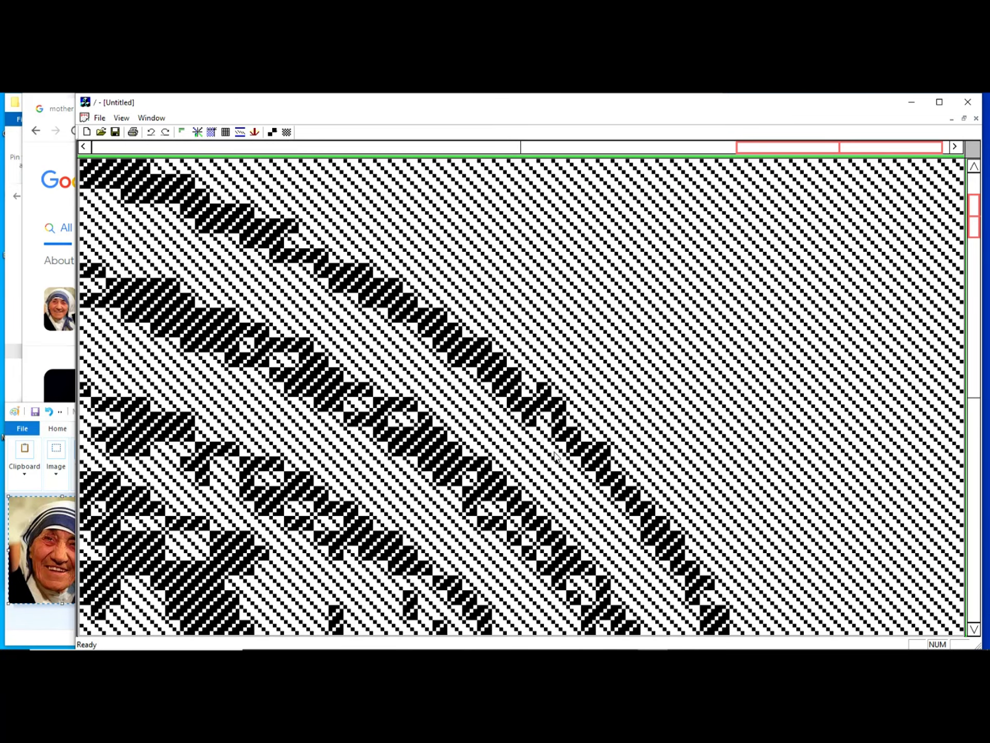